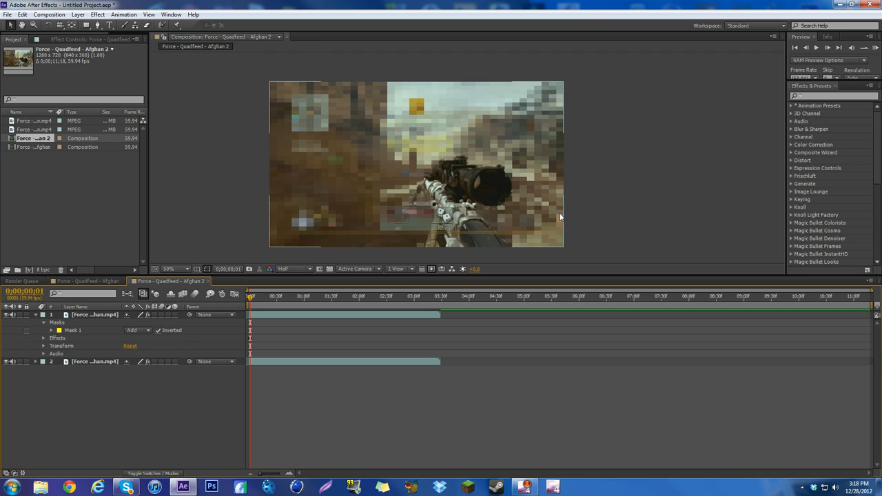
# Turn off inversion of Mask 1 on the top layer and move the masked piece up over the footage
pyautogui.click(159, 330)
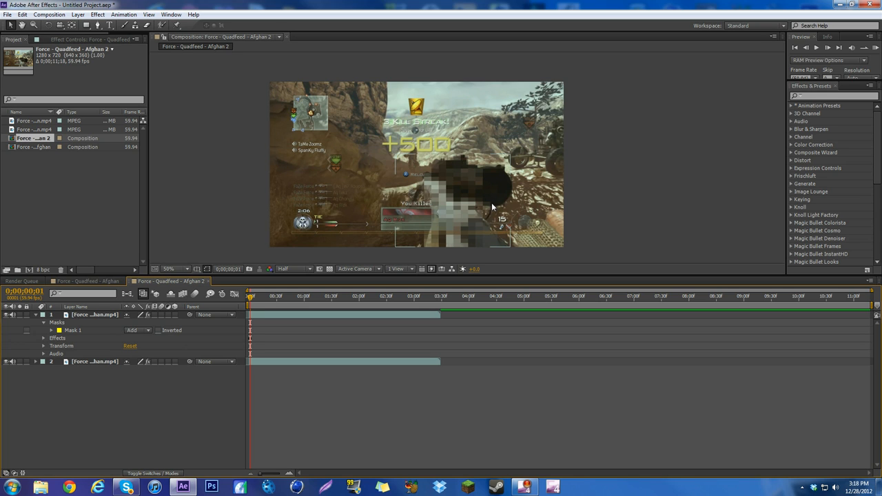
pyautogui.moveTo(492, 208); pyautogui.dragTo(376, 282)
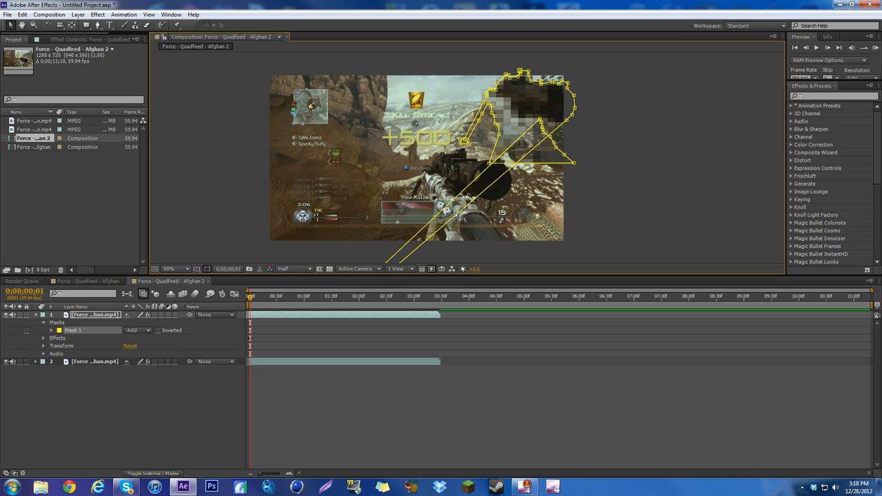
# Close both open compositions and delete them from the project together with the second copy of the footage
pyautogui.click(209, 281)
pyautogui.click(125, 282)
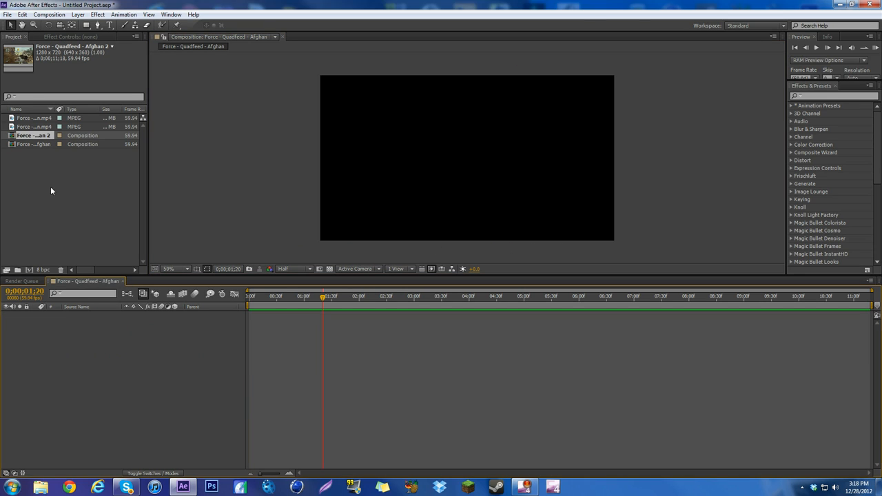
pyautogui.click(126, 281)
pyautogui.moveTo(53, 186); pyautogui.dragTo(41, 127)
pyautogui.press('Delete')
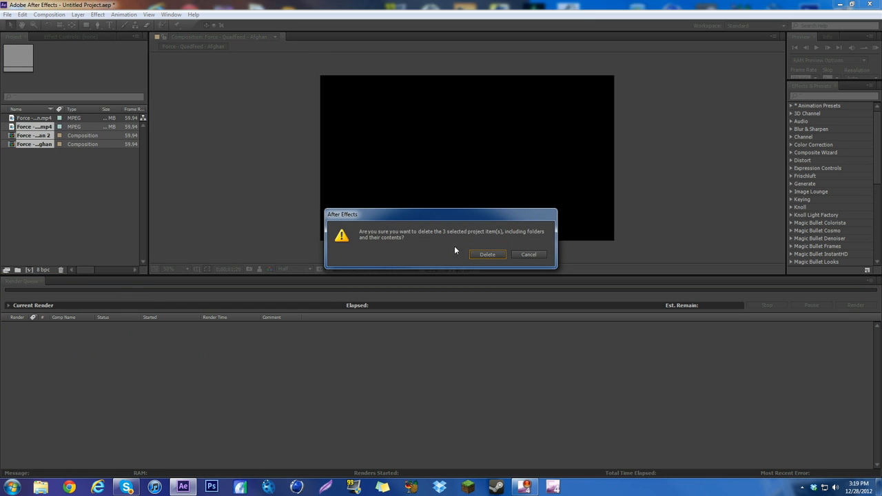
pyautogui.click(485, 253)
# Create a composition from the Force - Quadfeed - Afghan.mp4 footage and trim the layer's start to 0;00;07;52
pyautogui.click(43, 118)
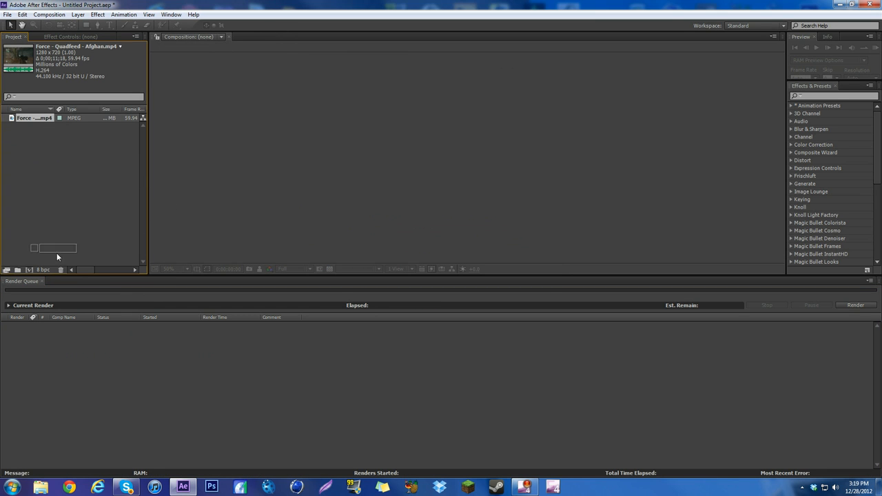
pyautogui.click(29, 270)
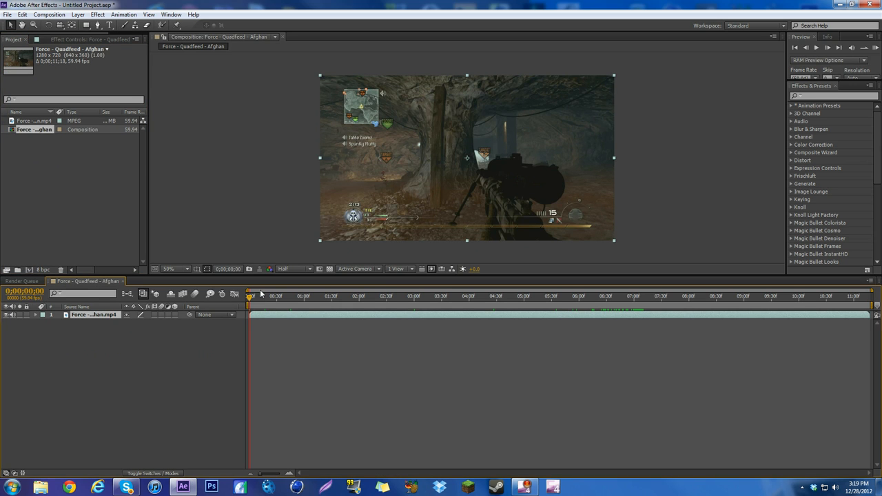
pyautogui.moveTo(296, 300); pyautogui.dragTo(682, 299)
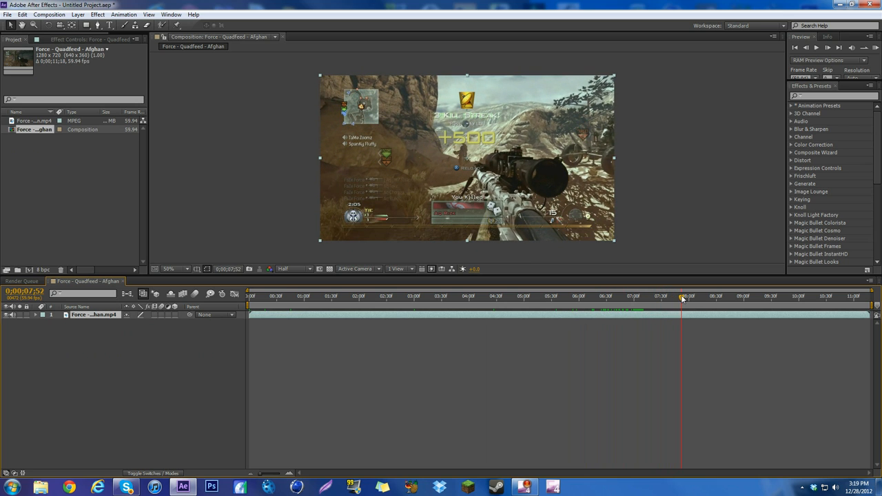
pyautogui.moveTo(244, 302); pyautogui.dragTo(681, 303)
pyautogui.moveTo(248, 290); pyautogui.dragTo(666, 289)
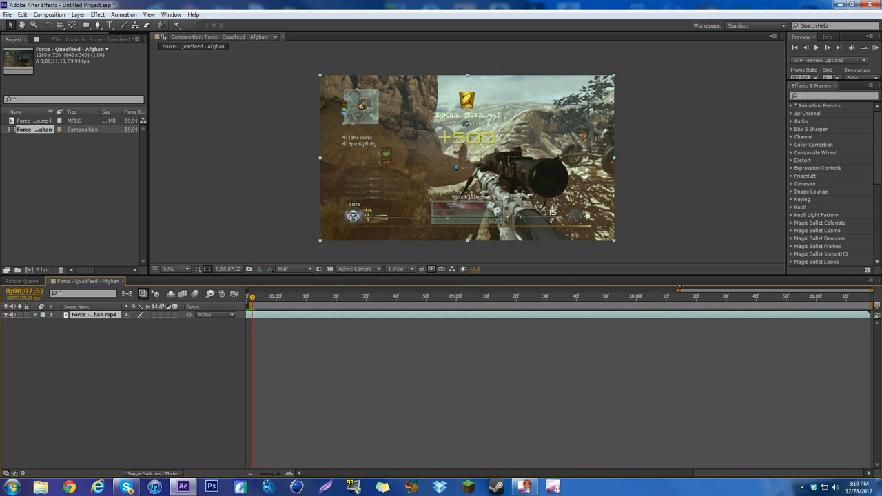
# Pre-compose the trimmed layer, leaving all attributes in the current composition, and open the nested composition to select its footage layer
pyautogui.rightClick(279, 318)
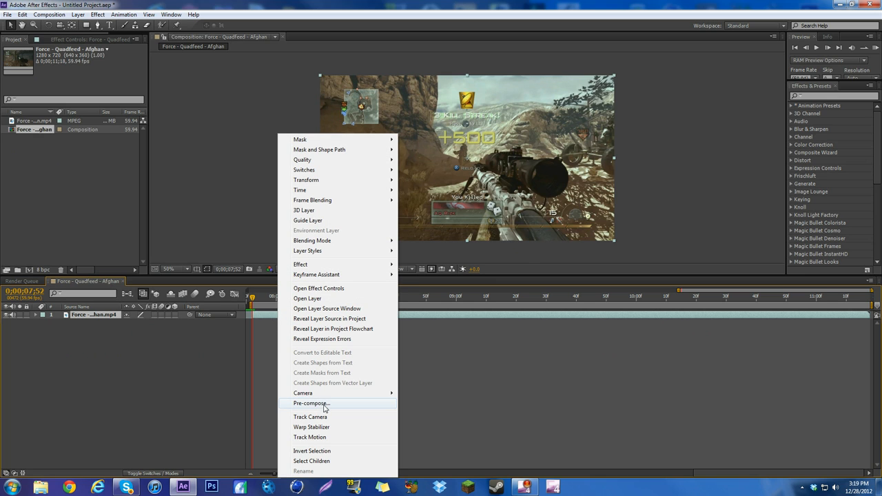
pyautogui.click(309, 403)
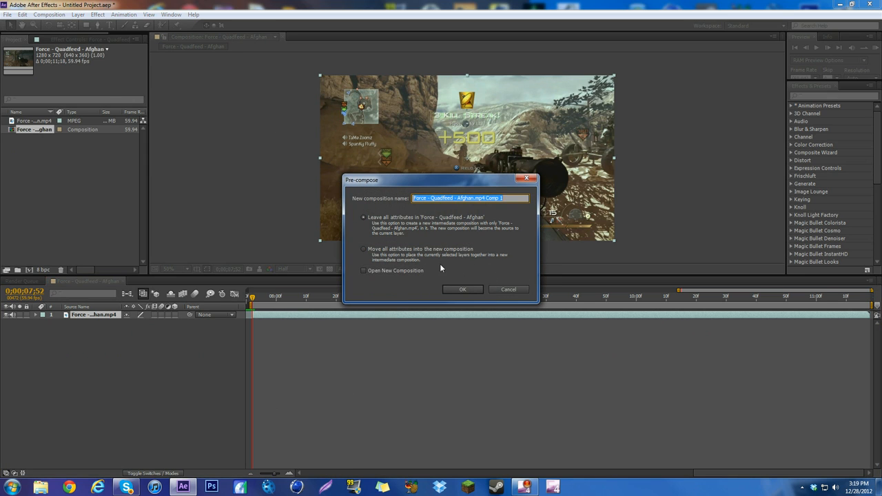
pyautogui.click(469, 289)
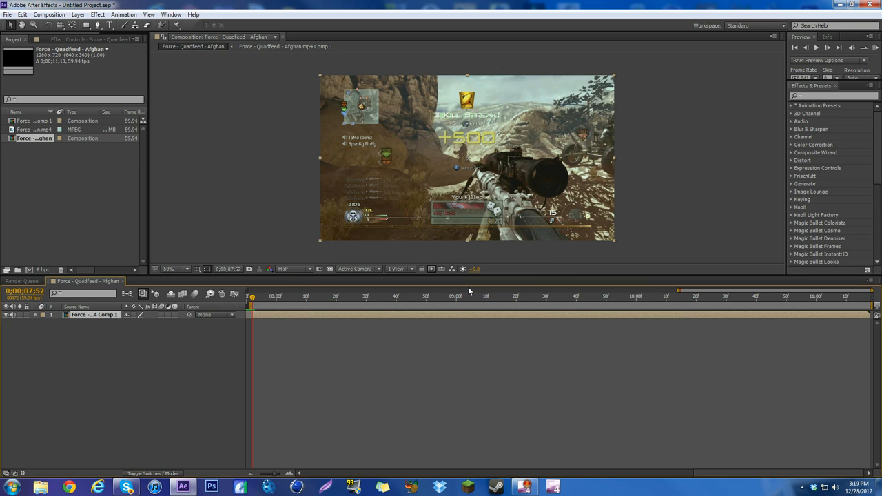
pyautogui.doubleClick(349, 315)
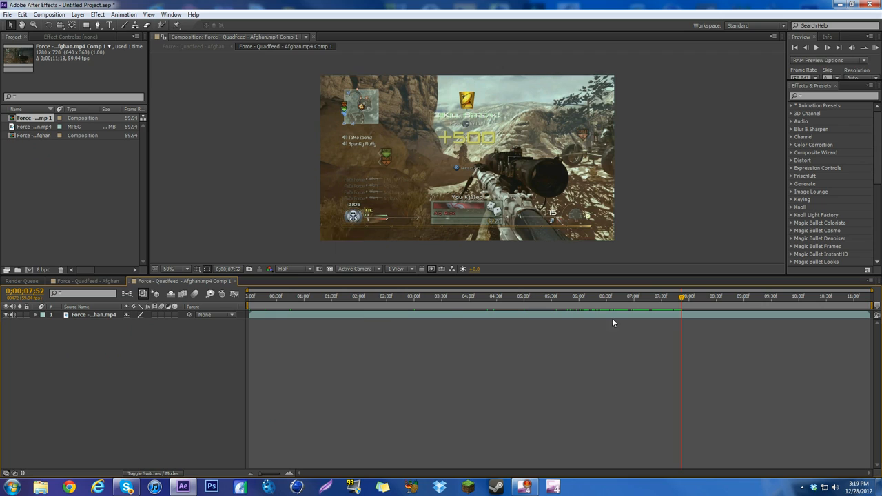
pyautogui.click(686, 316)
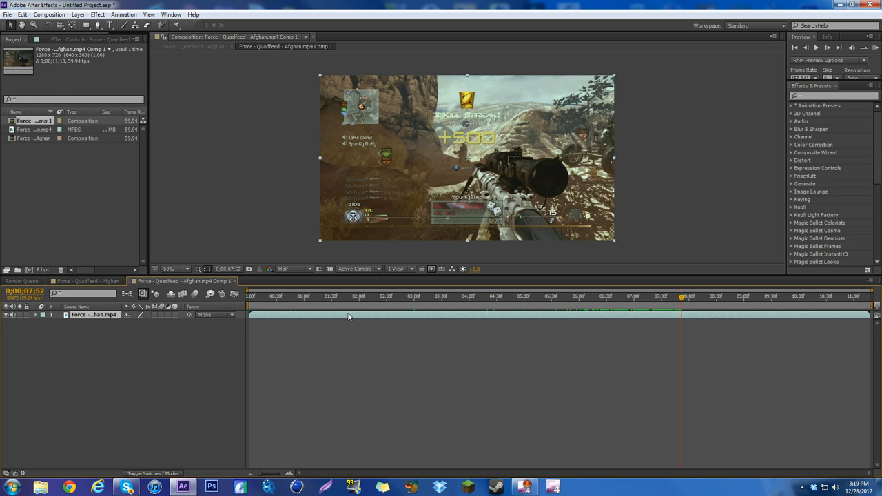
pyautogui.click(742, 319)
pyautogui.moveTo(720, 315); pyautogui.dragTo(697, 315)
pyautogui.hotkey('ctrl', 'z')
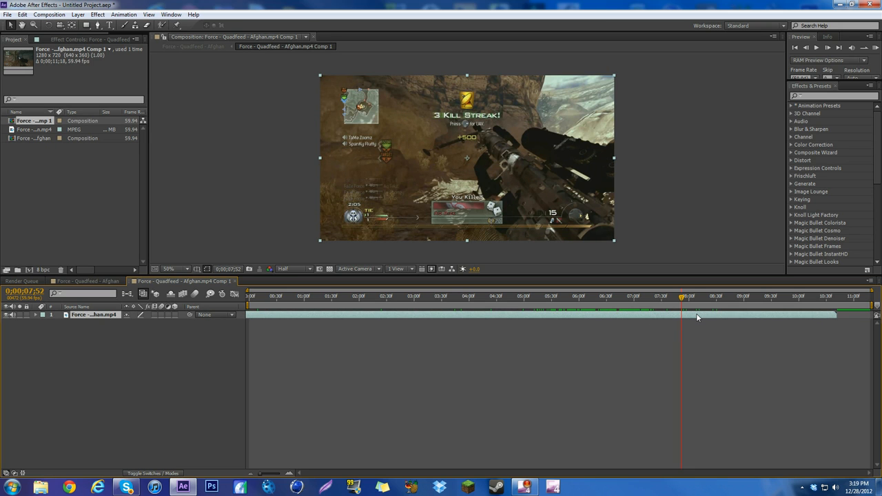
pyautogui.hotkey('ctrl', 'z')
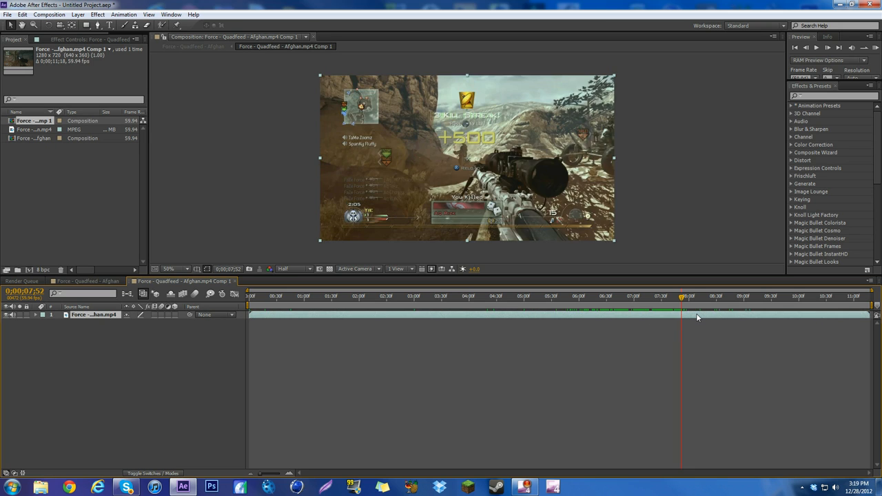
# Search the effects for "twixtor" and apply the Twixtor effect to the footage layer
pyautogui.click(821, 96)
pyautogui.write('twi')
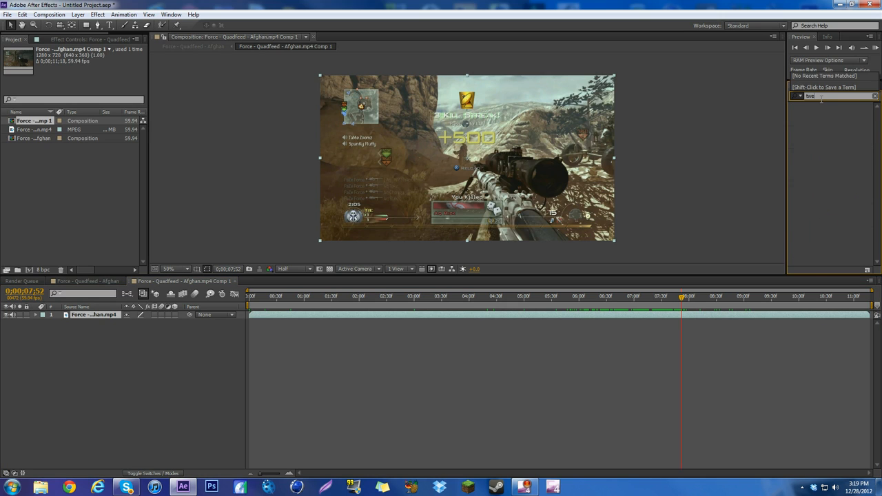
pyautogui.write('xtor')
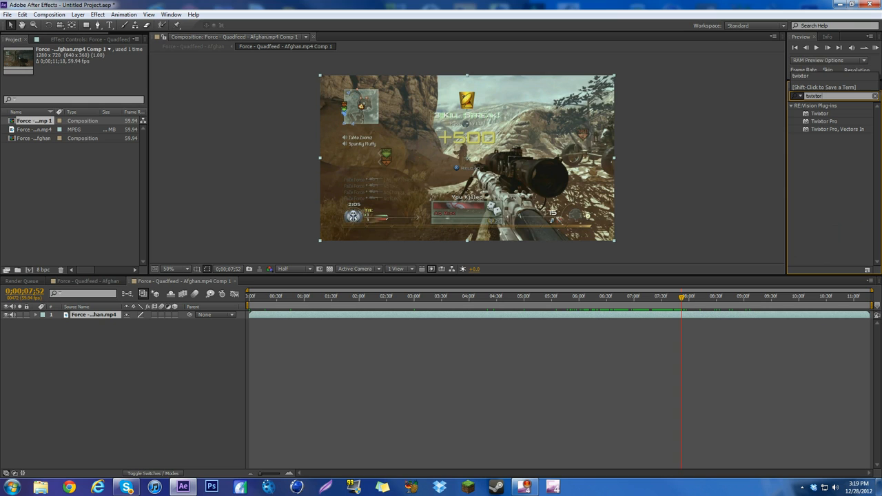
pyautogui.moveTo(819, 114); pyautogui.dragTo(480, 205)
# Set Twixtor's input frame rate to 59.94 and motion sensitivity to 100, and keyframe Speed % at 100 at 0;00;07;52
pyautogui.click(90, 112)
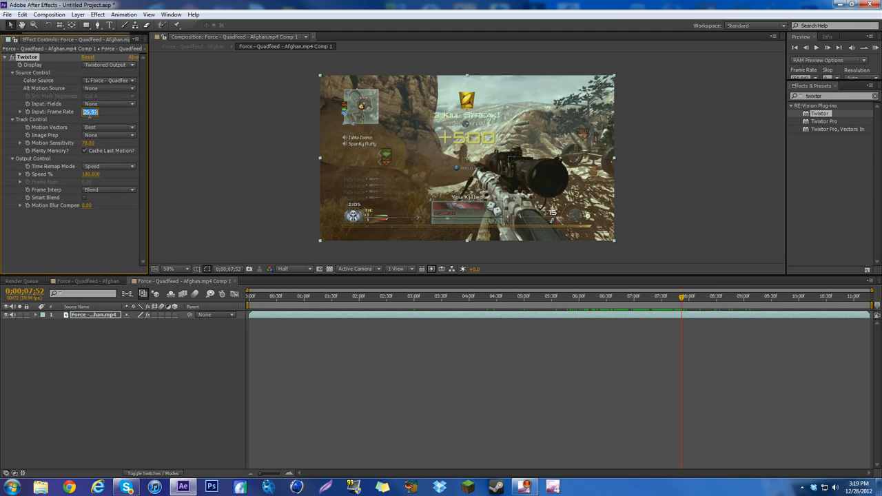
pyautogui.write('5')
pyautogui.press('Return')
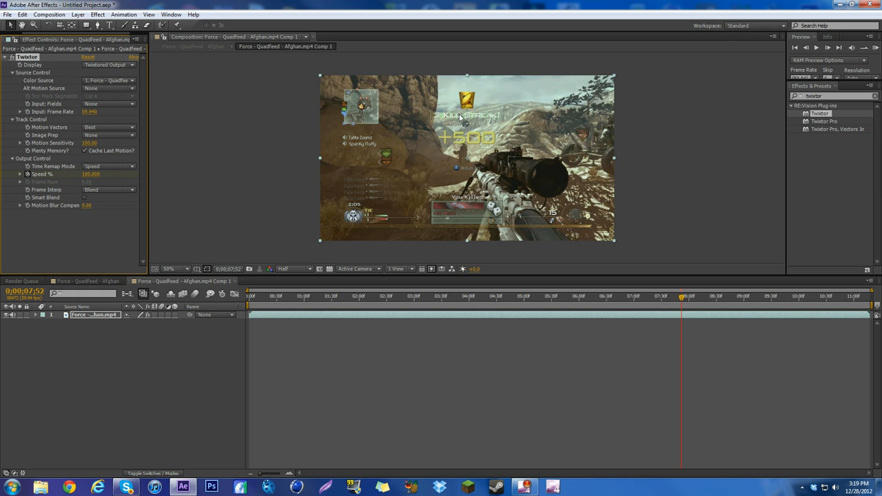
# Advance to 0;00;07;57, set Twixtor's Speed % to 8, and check the slowed footage around 0;00;08;34
pyautogui.click(827, 49)
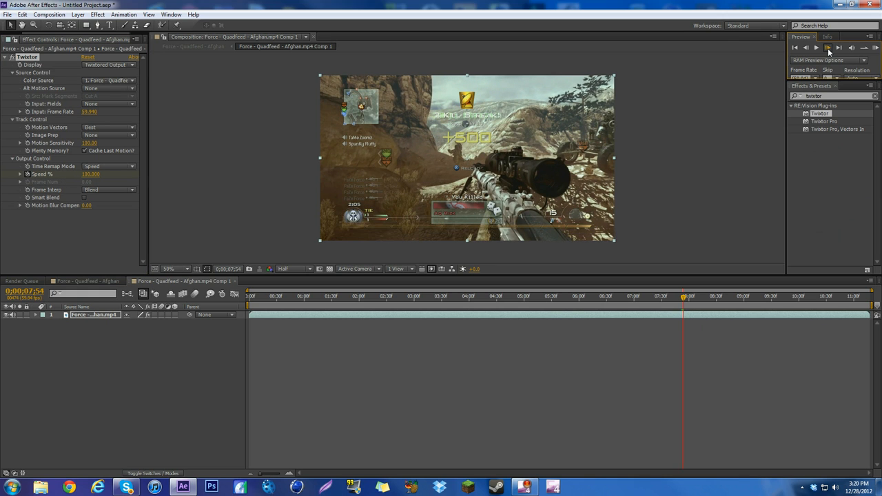
pyautogui.click(91, 174)
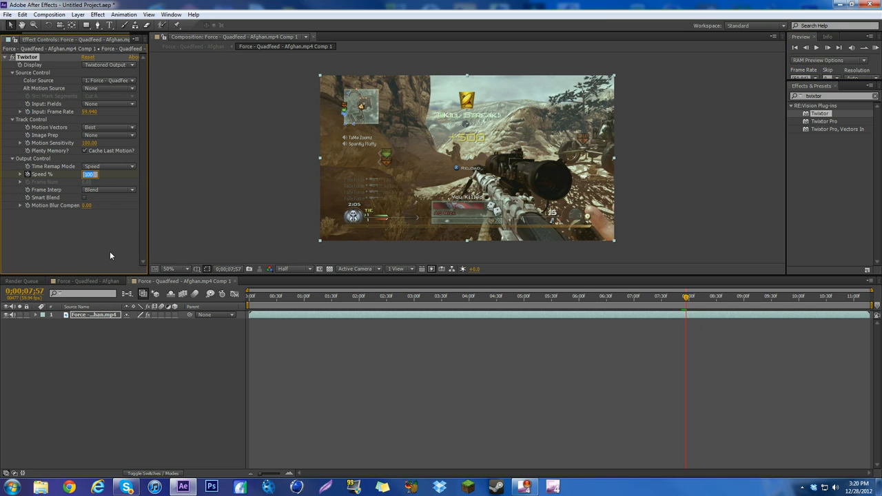
pyautogui.write('8')
pyautogui.press('Return')
pyautogui.press('space')
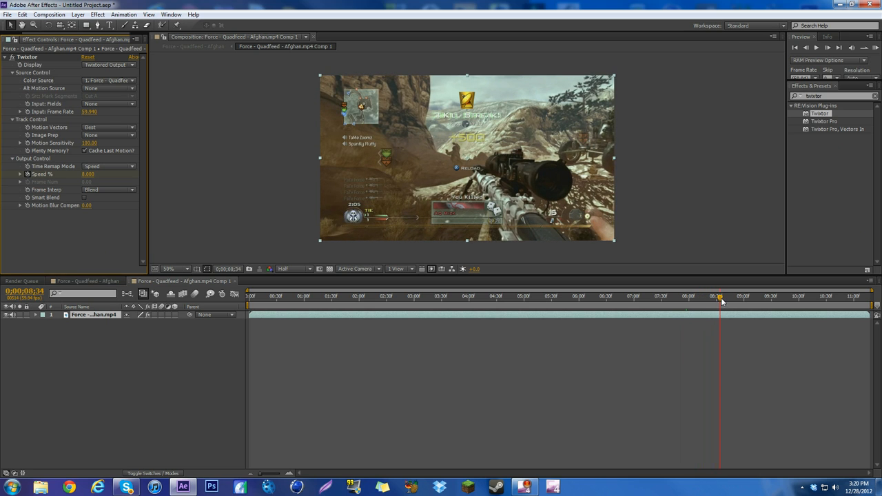
pyautogui.click(720, 300)
# Return to the Force - Quadfeed - Afghan composition and place the current time at 0;00;07;52, the start of the layer
pyautogui.click(69, 281)
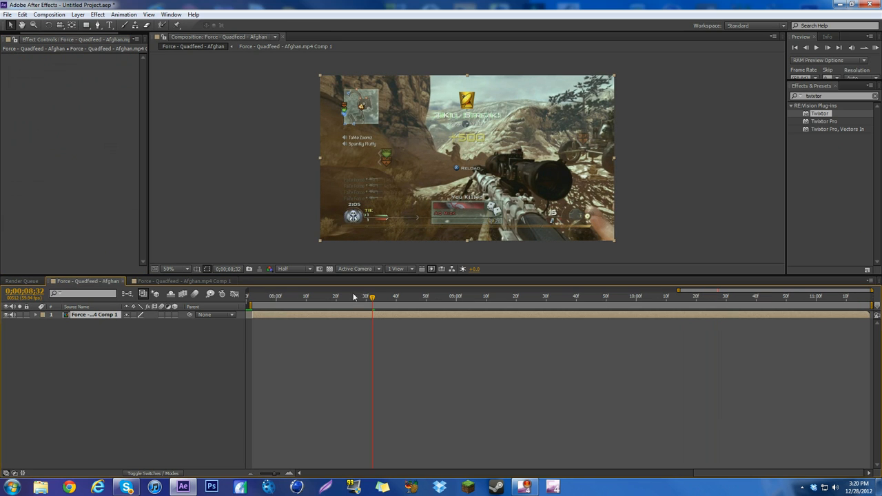
pyautogui.moveTo(370, 298); pyautogui.dragTo(725, 281)
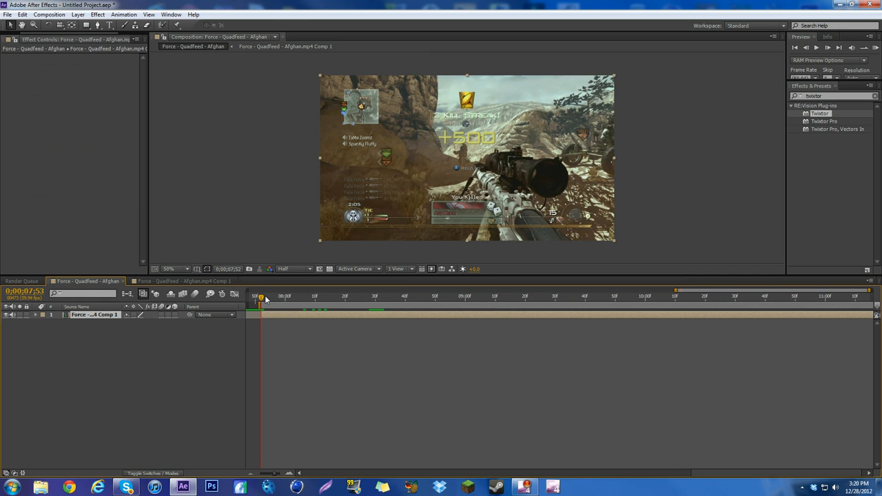
pyautogui.moveTo(266, 299)
pyautogui.mouseDown()
pyautogui.moveTo(606, 293)
pyautogui.moveTo(261, 296)
pyautogui.mouseUp()
# Start a Pen tool mask below the rifle's scope and trace around the scope lens and along its top edge to the muzzle
pyautogui.click(98, 25)
pyautogui.press('/')
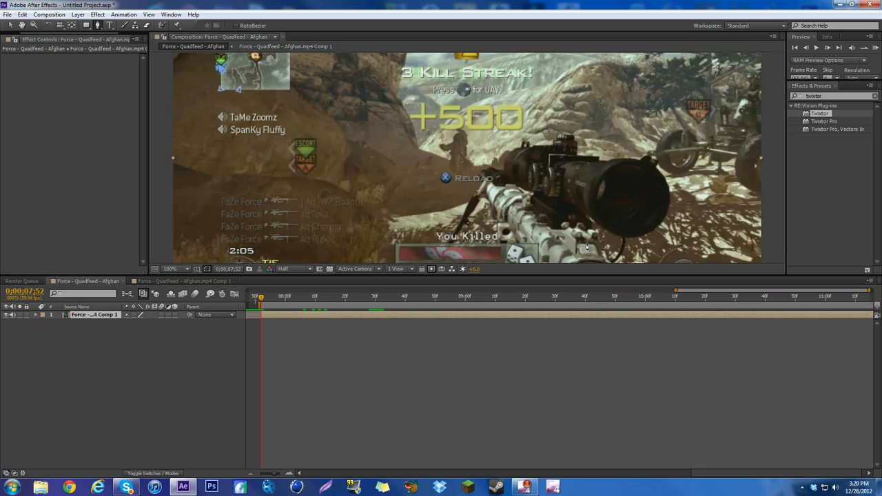
pyautogui.click(595, 238)
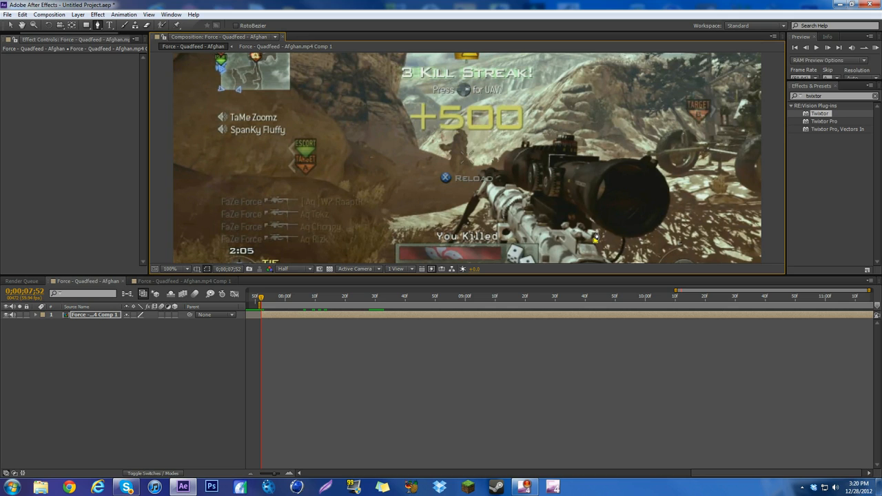
pyautogui.click(593, 221)
pyautogui.click(614, 234)
pyautogui.click(641, 235)
pyautogui.click(666, 218)
pyautogui.click(668, 191)
pyautogui.click(660, 169)
pyautogui.click(653, 164)
pyautogui.click(628, 158)
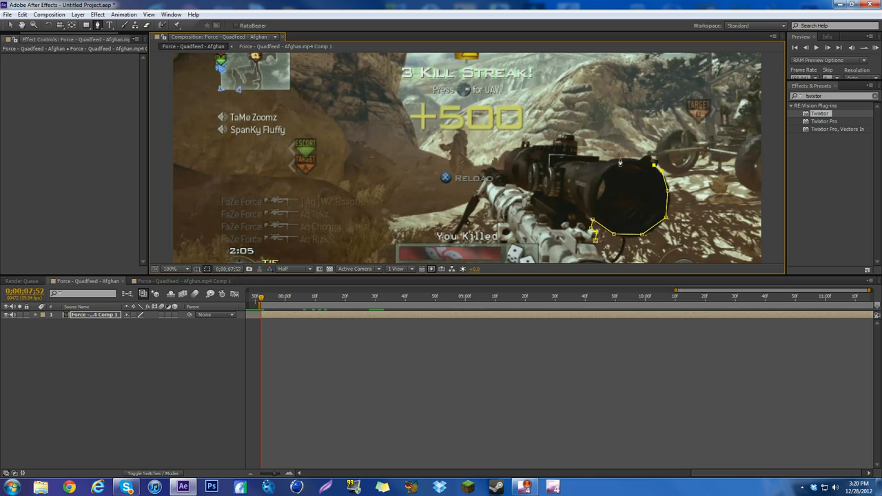
pyautogui.click(604, 164)
pyautogui.click(562, 134)
pyautogui.click(553, 142)
pyautogui.click(523, 145)
pyautogui.click(505, 156)
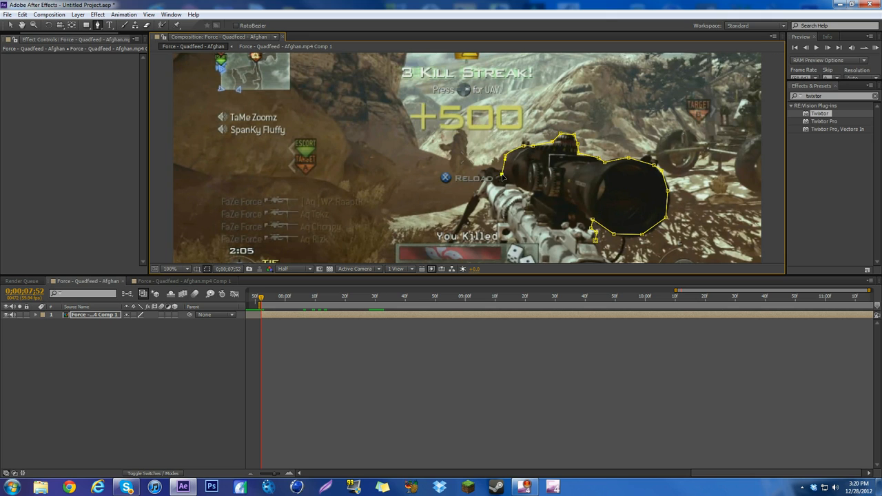
pyautogui.click(484, 169)
# Continue the mask around the bipod leg, down the rifle's body and along the bottom frame edge, closing it below the scope
pyautogui.scroll(-2, 447, 246)
pyautogui.click(455, 204)
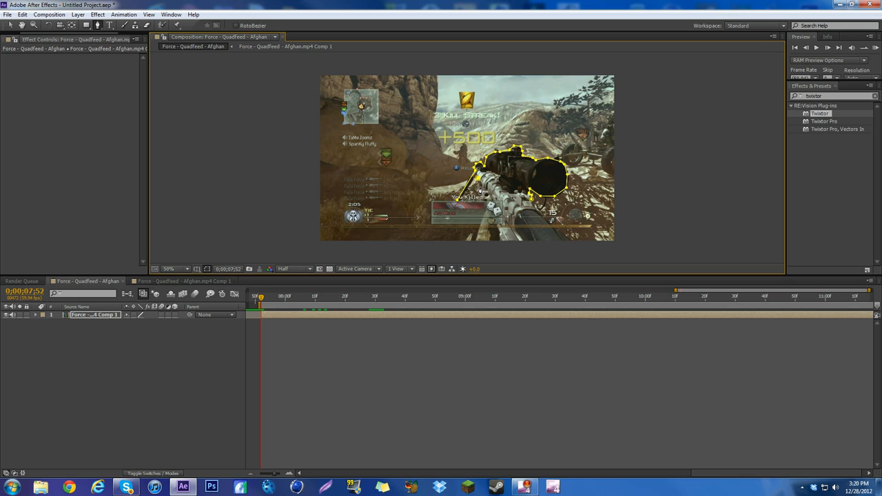
pyautogui.hotkey('ctrl', 'z')
pyautogui.click(475, 178)
pyautogui.click(455, 201)
pyautogui.click(489, 204)
pyautogui.click(468, 240)
pyautogui.click(572, 241)
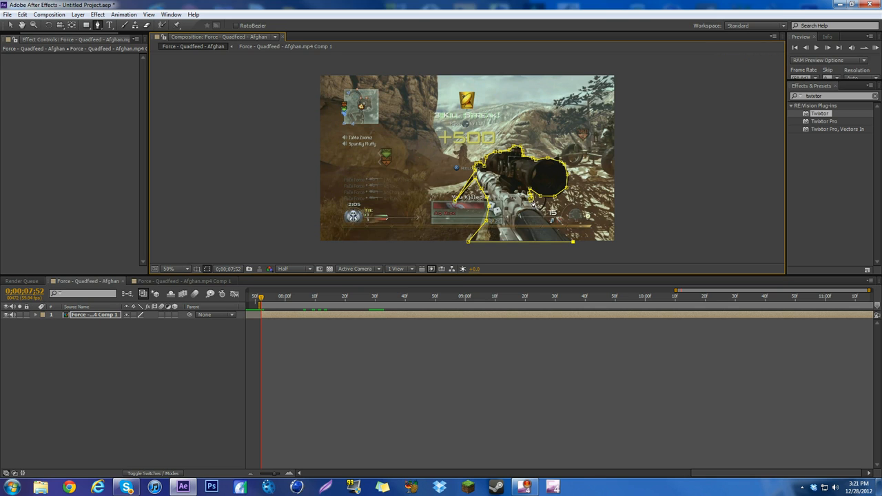
pyautogui.click(532, 200)
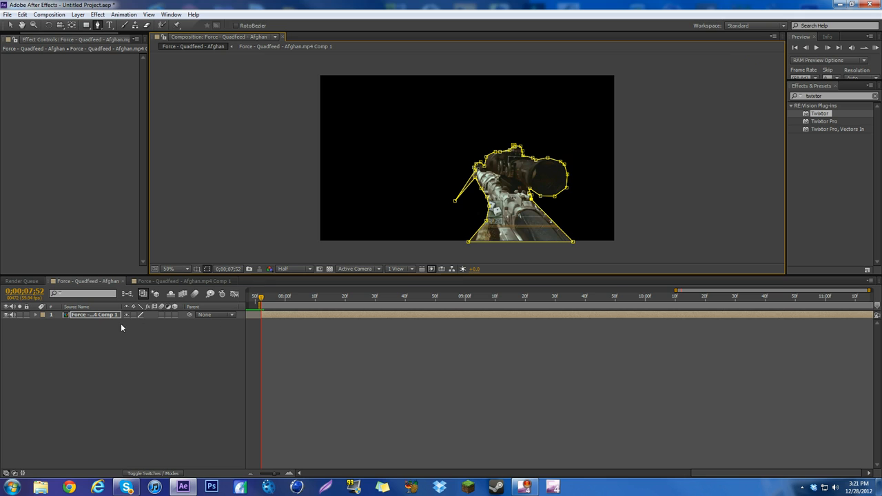
# Duplicate the masked rifle layer and invert Mask 1 on the lower copy
pyautogui.click(104, 315)
pyautogui.hotkey('ctrl', 'd')
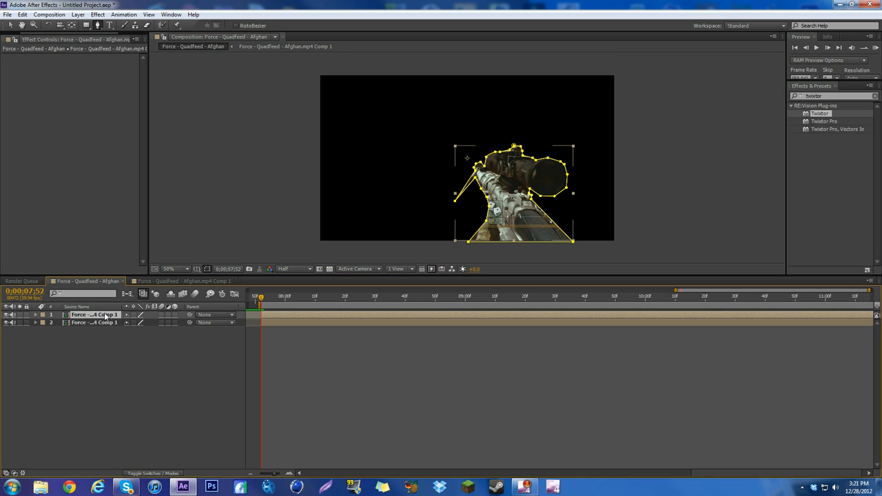
pyautogui.click(100, 323)
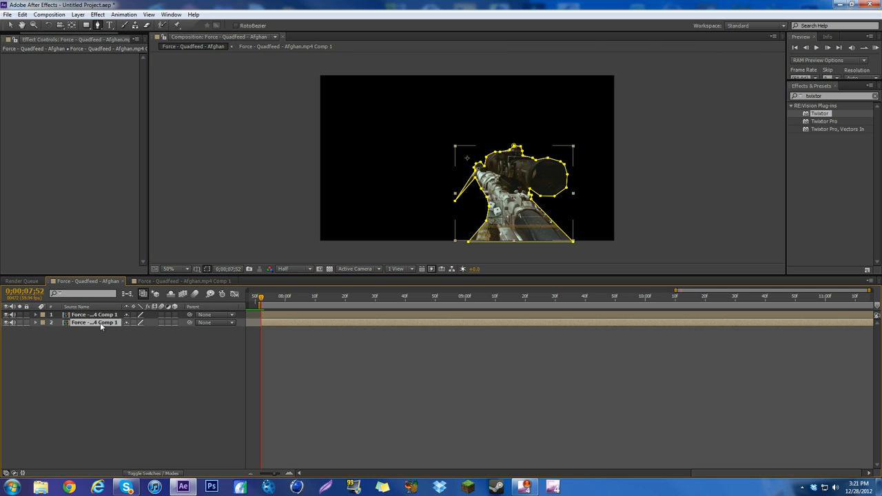
pyautogui.click(35, 322)
pyautogui.click(43, 331)
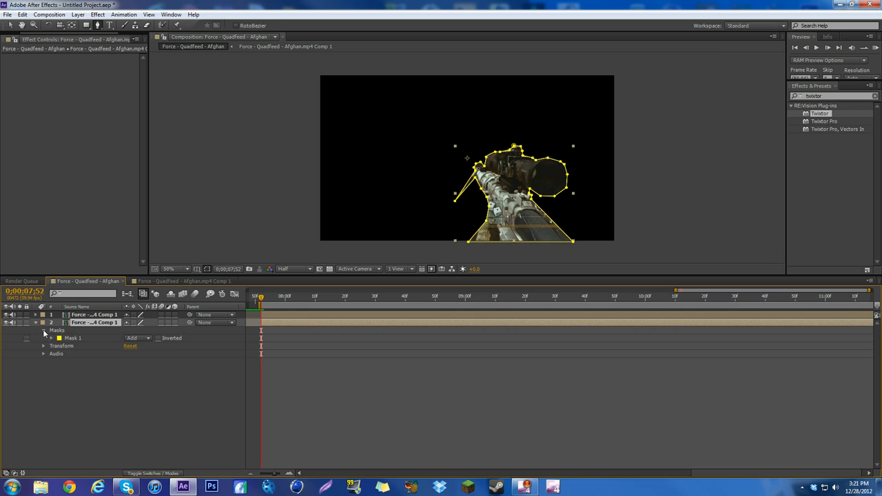
pyautogui.click(158, 338)
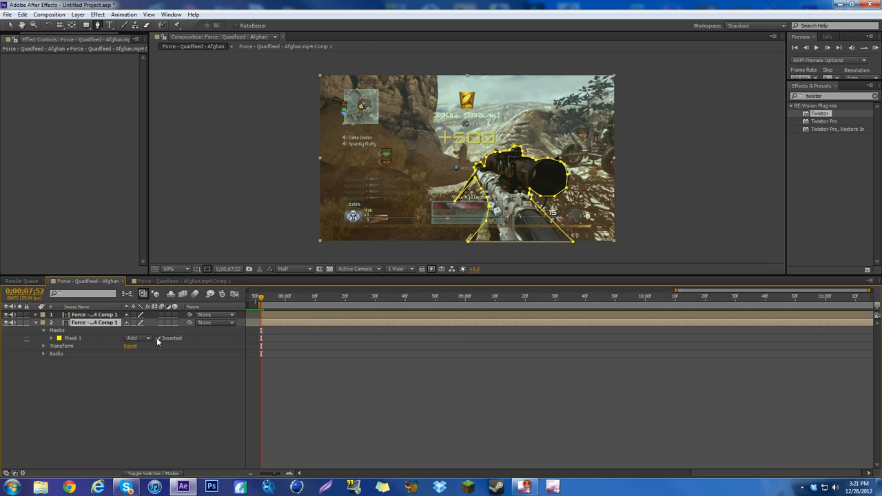
# Delete all masks from the lower copy of the rifle layer and check that the upper copy still has Mask 1
pyautogui.click(60, 332)
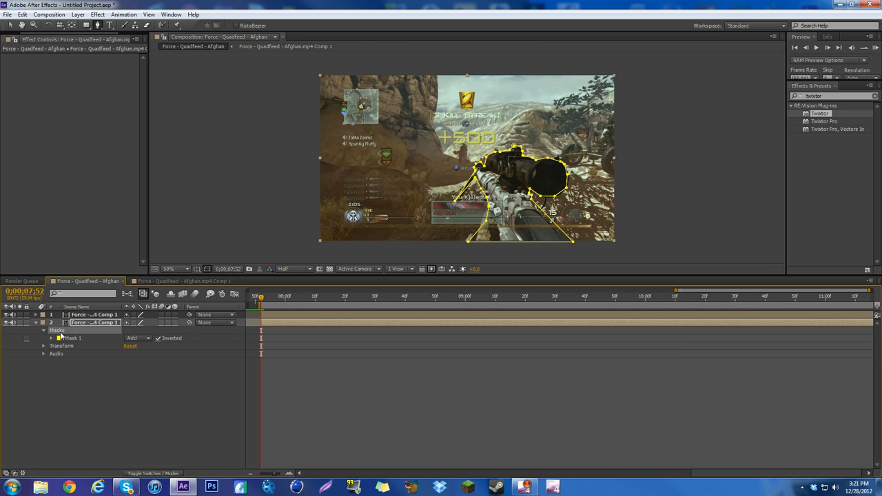
pyautogui.press('Delete')
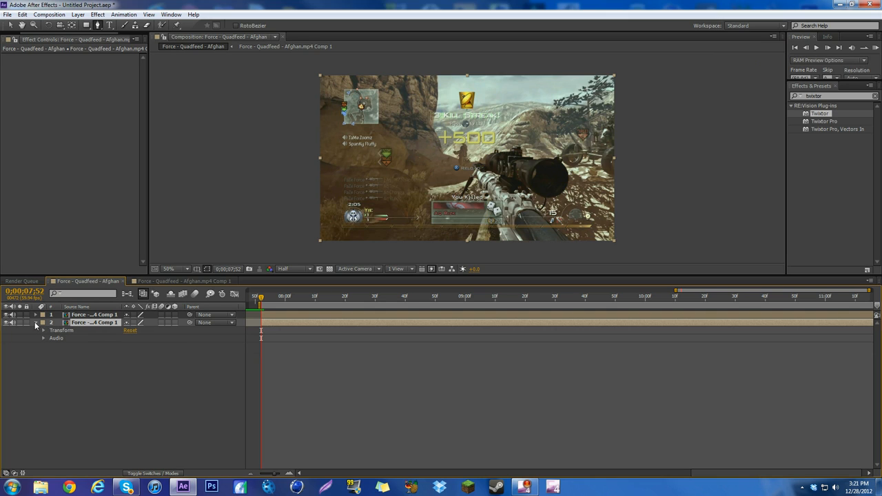
pyautogui.click(36, 323)
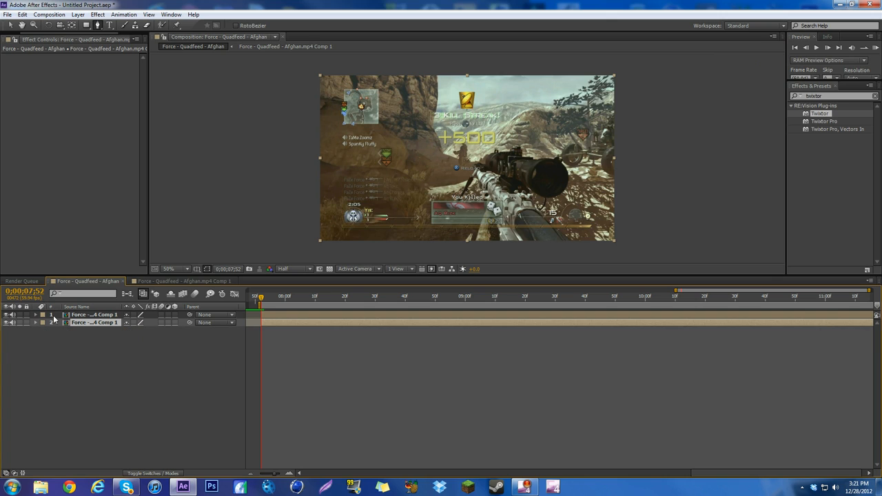
pyautogui.click(36, 314)
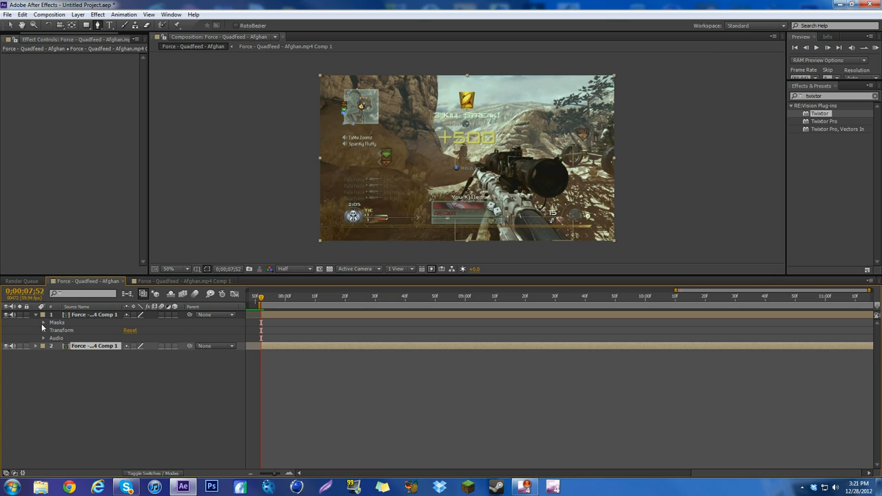
pyautogui.click(43, 323)
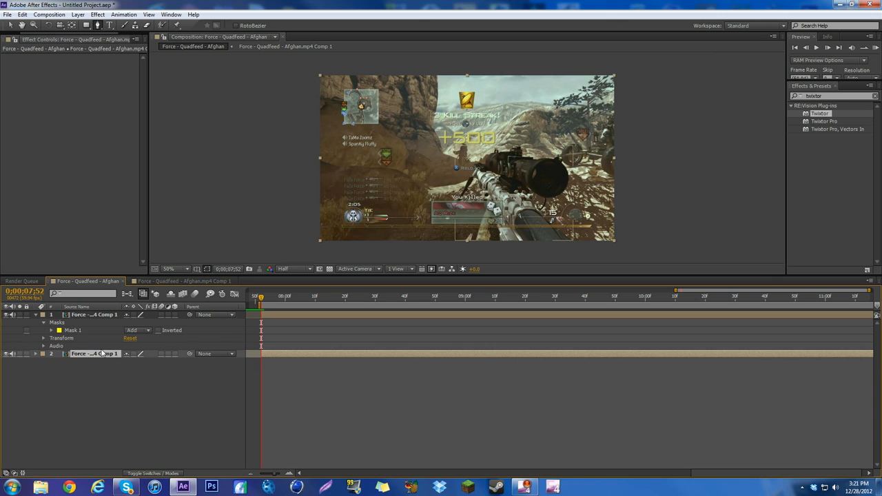
pyautogui.click(36, 314)
# Search the effects for "mos" and apply the Stylize Mosaic effect to the upper rifle layer
pyautogui.click(82, 316)
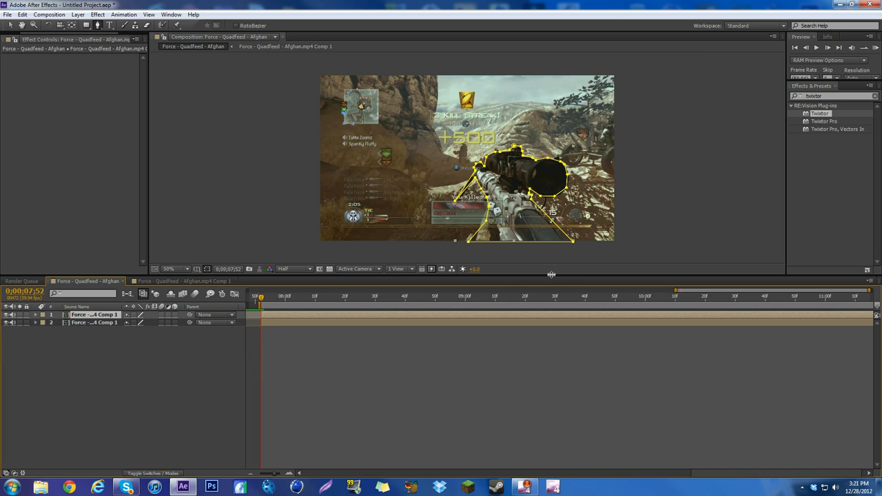
pyautogui.moveTo(828, 96); pyautogui.dragTo(644, 101)
pyautogui.write('mos')
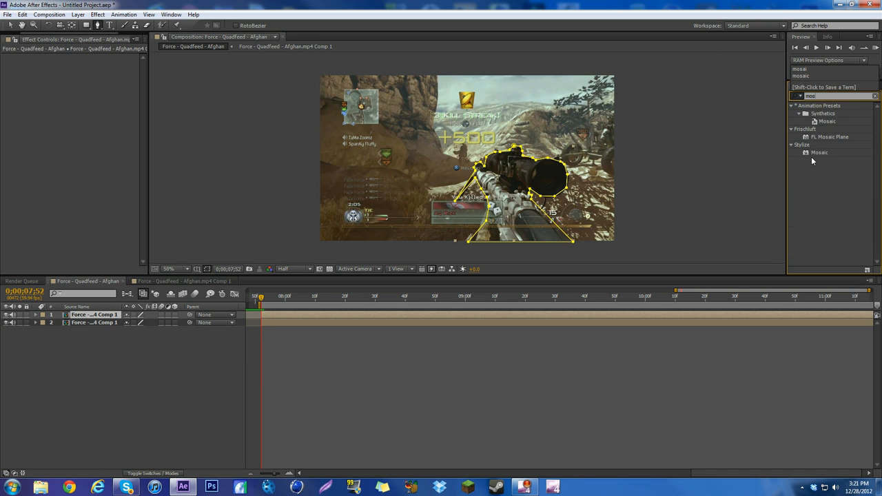
pyautogui.moveTo(813, 153); pyautogui.dragTo(611, 314)
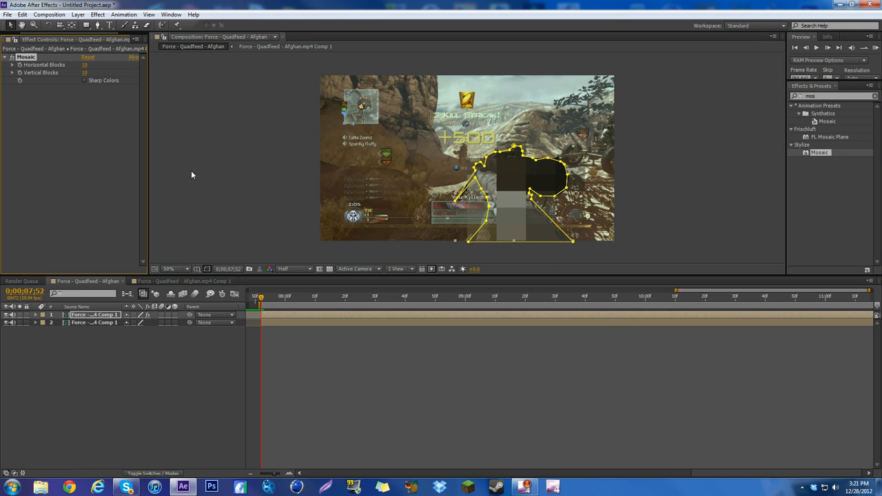
# Invert Mask 1 on the upper layer so that Mosaic covers the background instead of the rifle
pyautogui.click(36, 315)
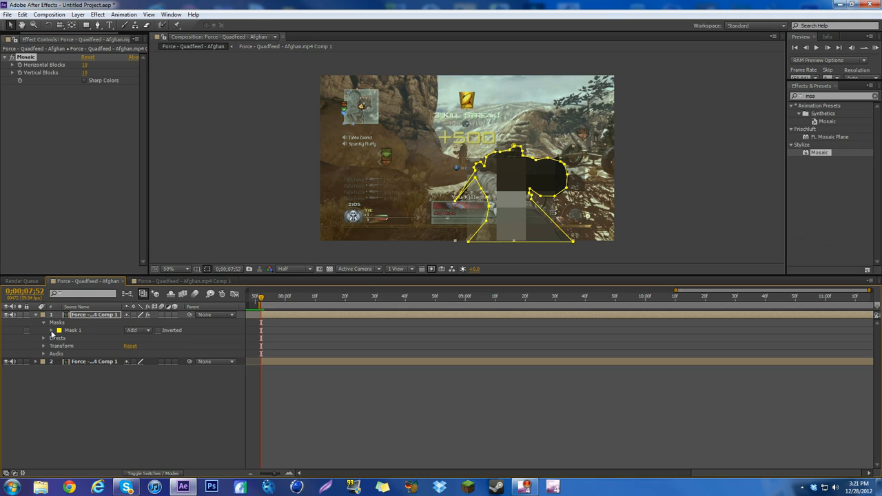
pyautogui.click(52, 331)
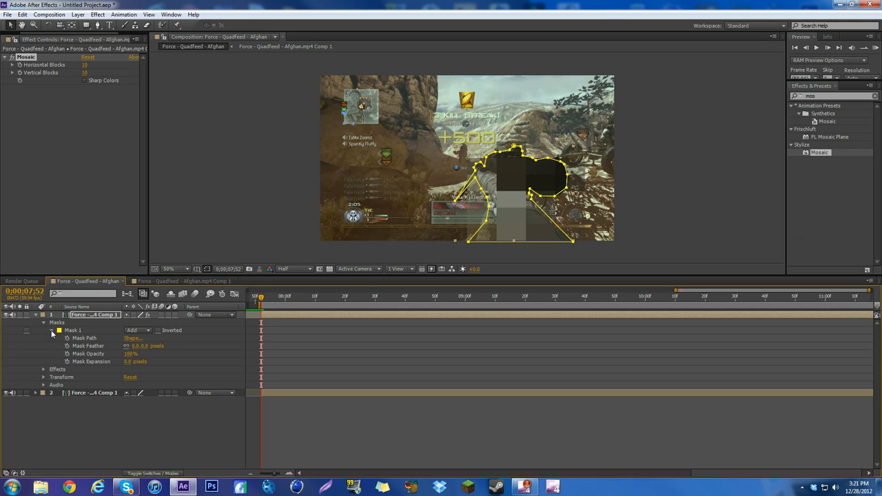
pyautogui.click(158, 331)
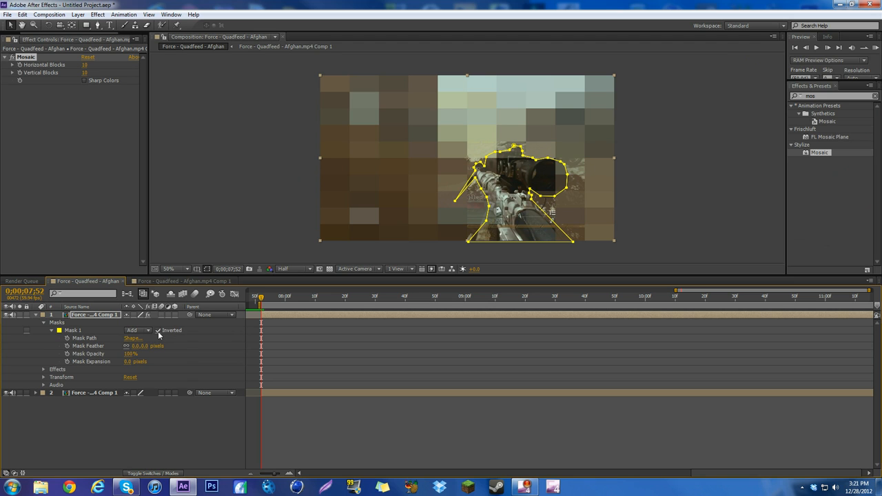
# Turn off the Mosaic effect and start keyframing Mask 1's Mask Path at 0;00;07;52
pyautogui.click(158, 281)
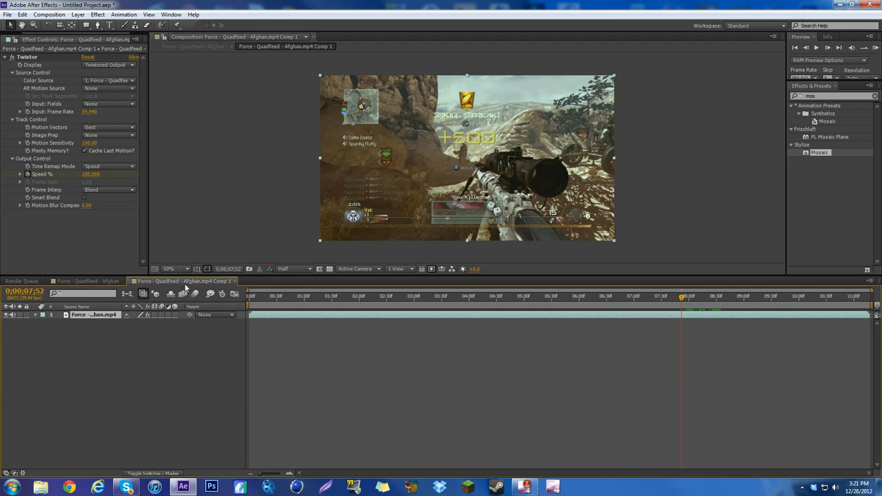
pyautogui.click(88, 281)
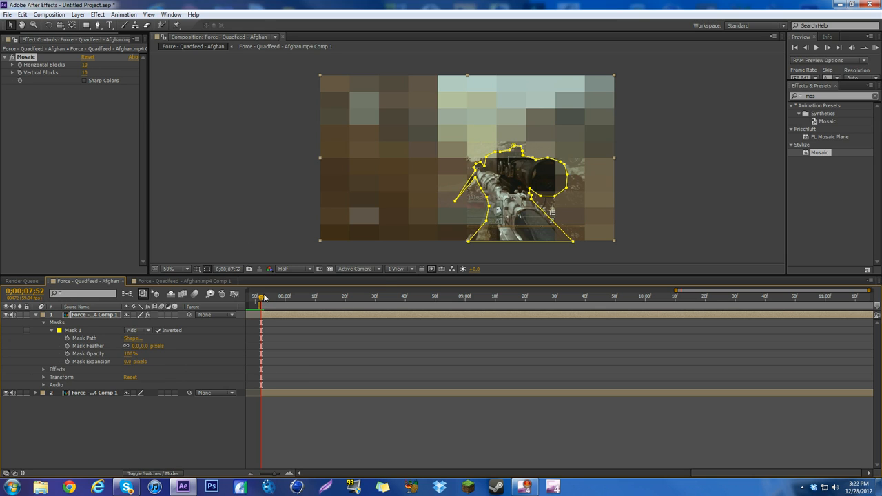
pyautogui.moveTo(264, 298); pyautogui.dragTo(392, 303)
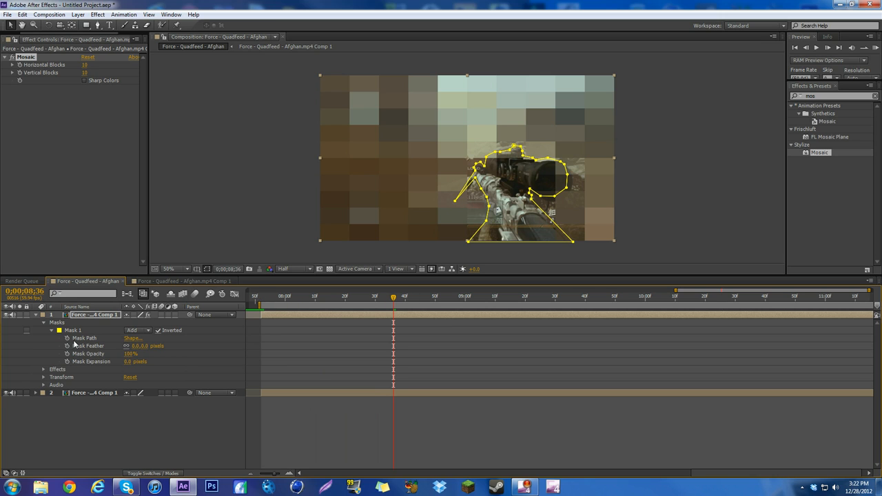
pyautogui.click(12, 57)
pyautogui.click(257, 304)
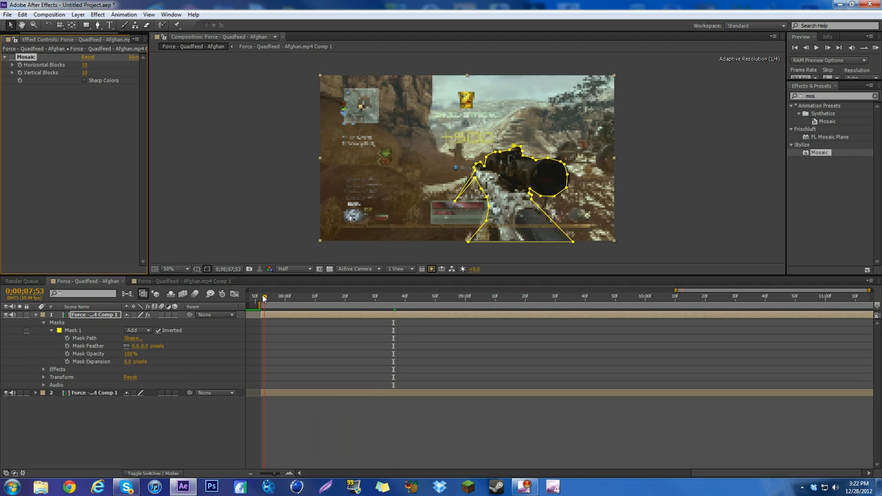
pyautogui.click(67, 338)
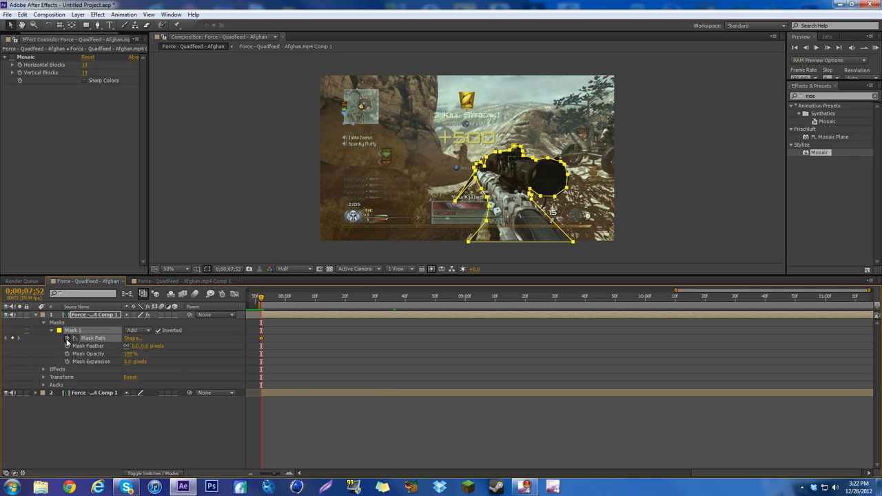
# At 0;00;08;49, select all points of Mask 1 and shift the whole mask slightly down and right to follow the rifle
pyautogui.click(80, 315)
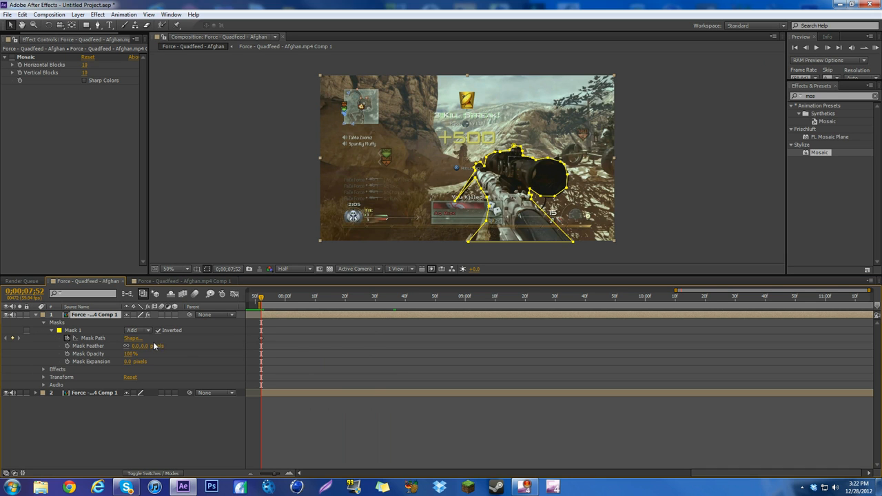
pyautogui.moveTo(262, 298); pyautogui.dragTo(447, 303)
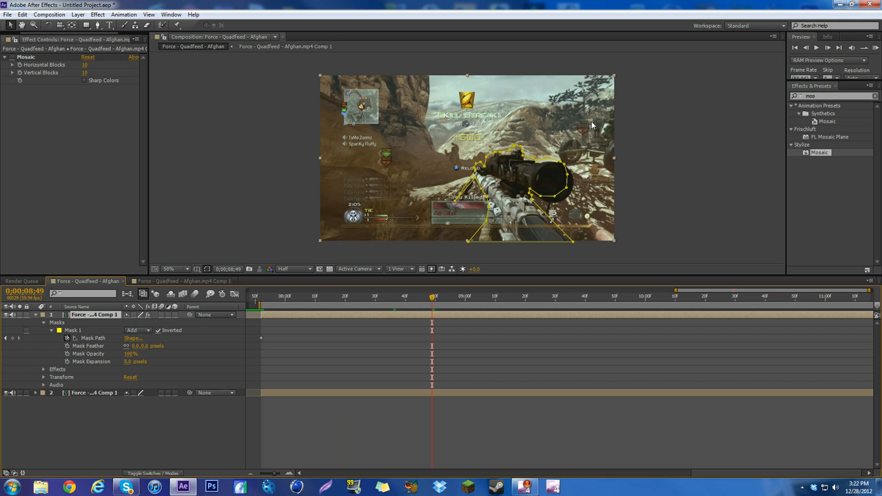
pyautogui.moveTo(591, 125); pyautogui.dragTo(513, 203)
pyautogui.hotkey('ctrl', 'z')
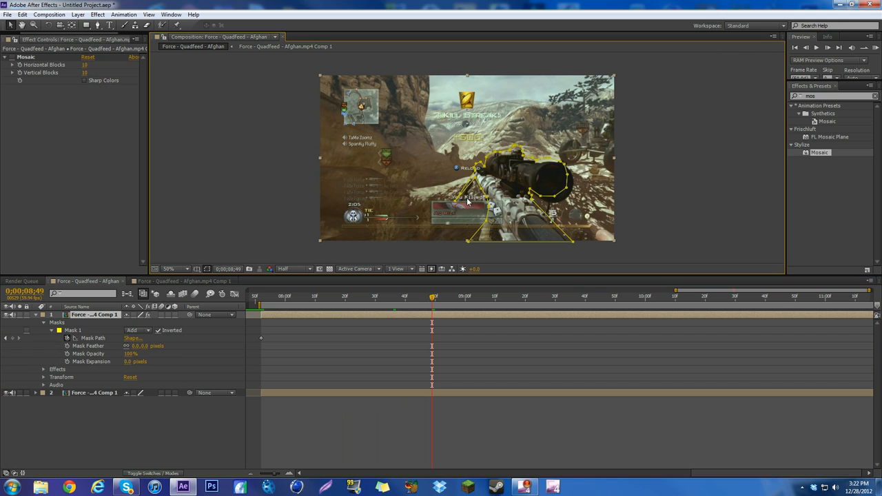
pyautogui.click(466, 243)
pyautogui.moveTo(457, 249); pyautogui.dragTo(580, 123)
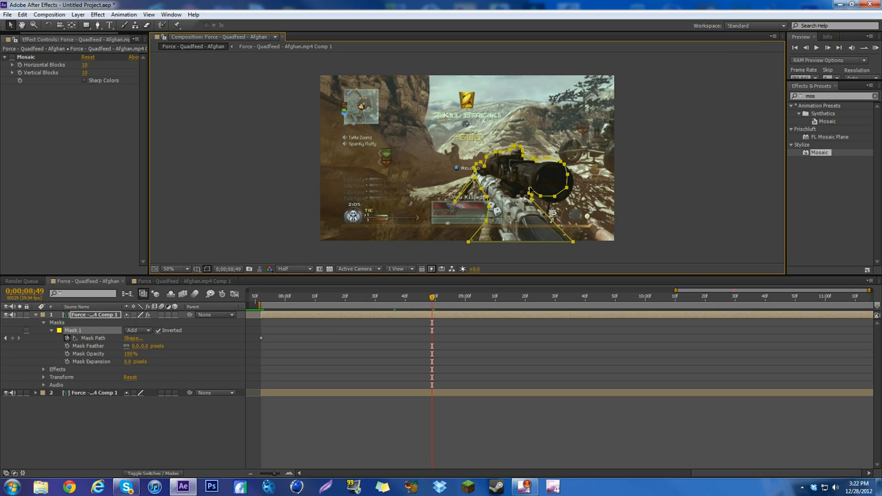
pyautogui.moveTo(530, 190); pyautogui.dragTo(532, 193)
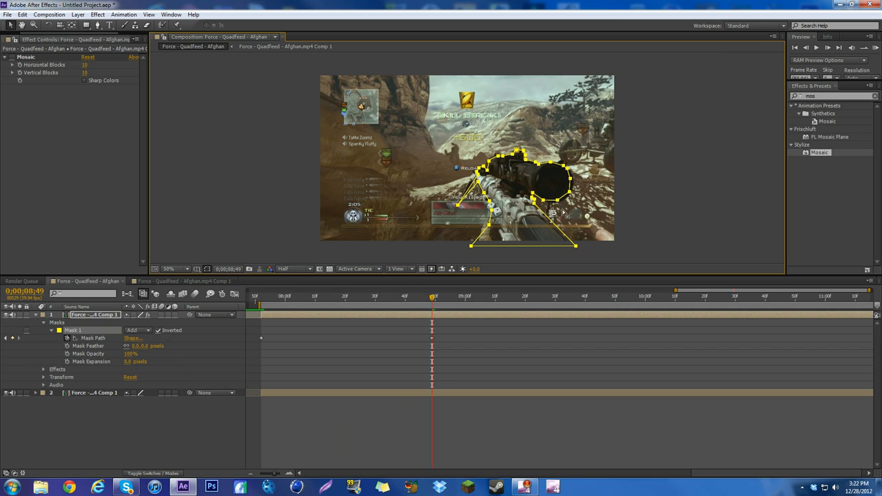
# Move the individual mask points around the scope lens outward to fit its edge, and check the mask at an earlier frame
pyautogui.click(563, 213)
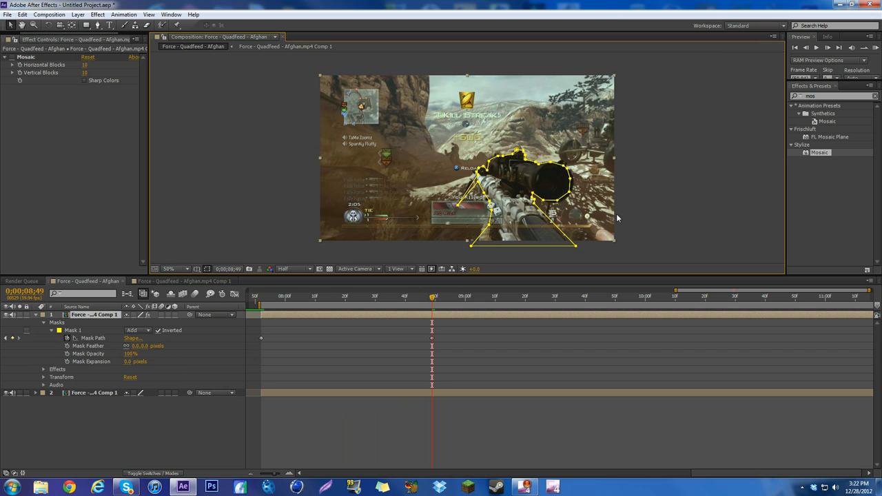
pyautogui.click(570, 195)
pyautogui.moveTo(570, 179); pyautogui.dragTo(573, 177)
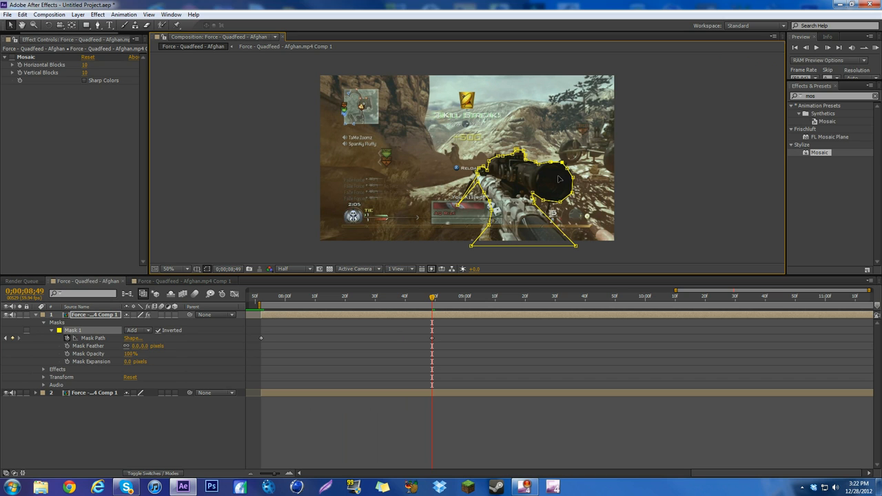
pyautogui.moveTo(350, 302); pyautogui.dragTo(299, 292)
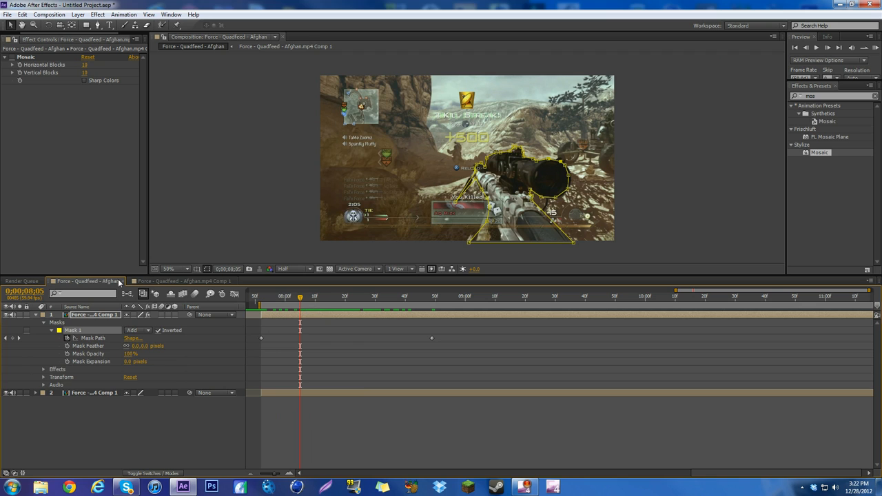
# Turn Mosaic back on and, at 0;00;07;52, set Horizontal Blocks to 60 and Vertical Blocks to 40
pyautogui.click(11, 57)
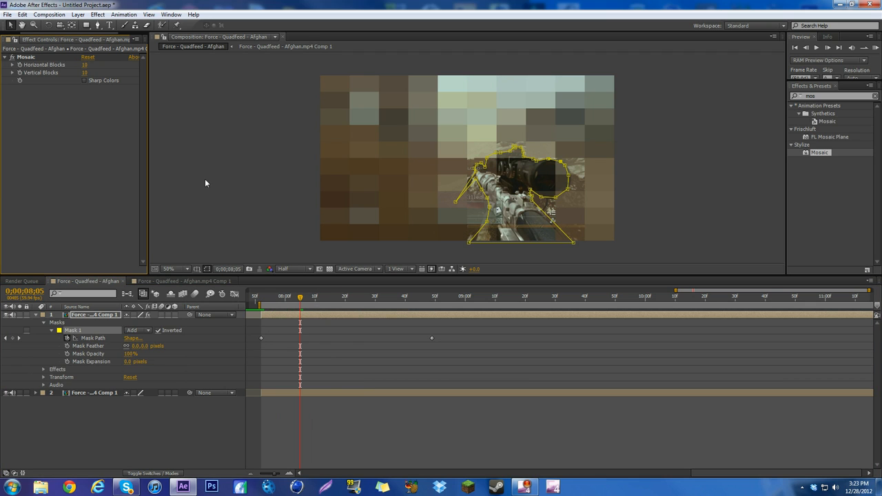
pyautogui.moveTo(265, 295); pyautogui.dragTo(261, 297)
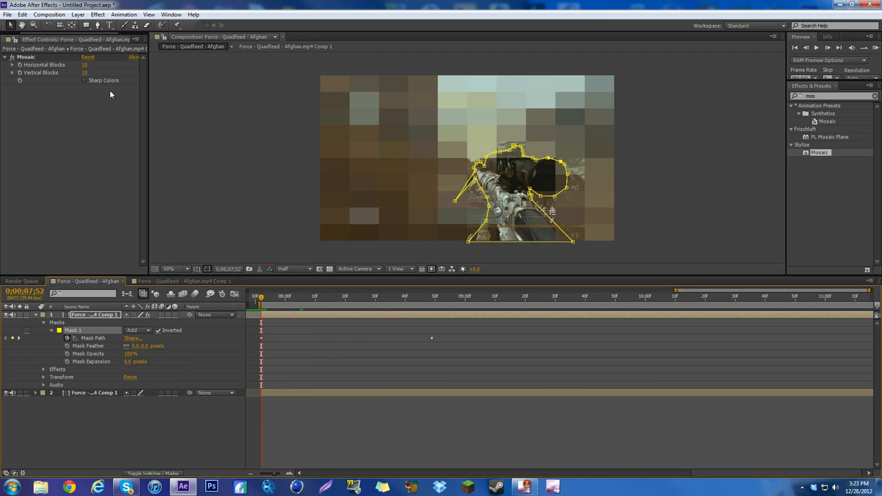
pyautogui.click(87, 65)
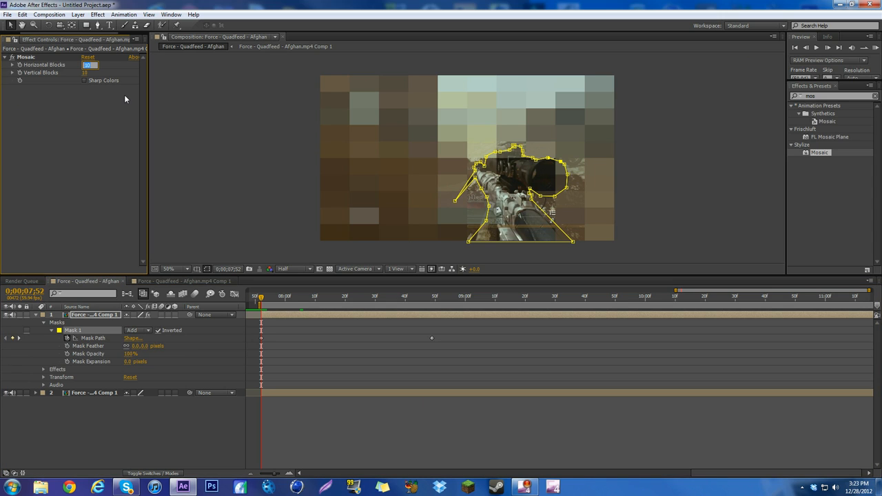
pyautogui.write('60')
pyautogui.press('Return')
pyautogui.click(85, 73)
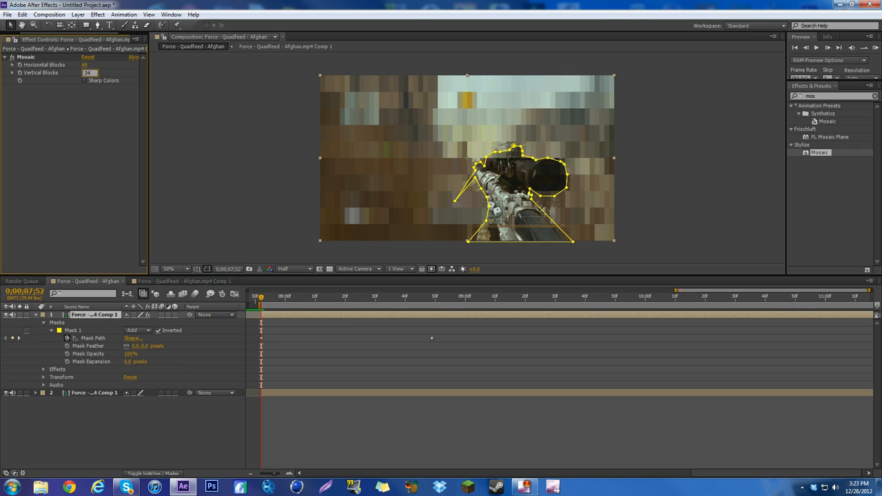
pyautogui.press('Return')
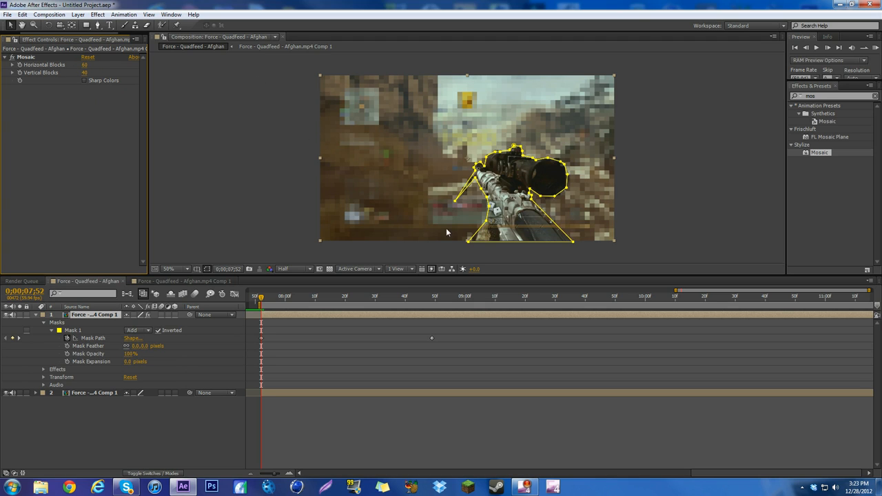
# Try the Mosaic effect with 40 Horizontal Blocks and restore the value to 60
pyautogui.click(86, 64)
pyautogui.write('40')
pyautogui.press('Return')
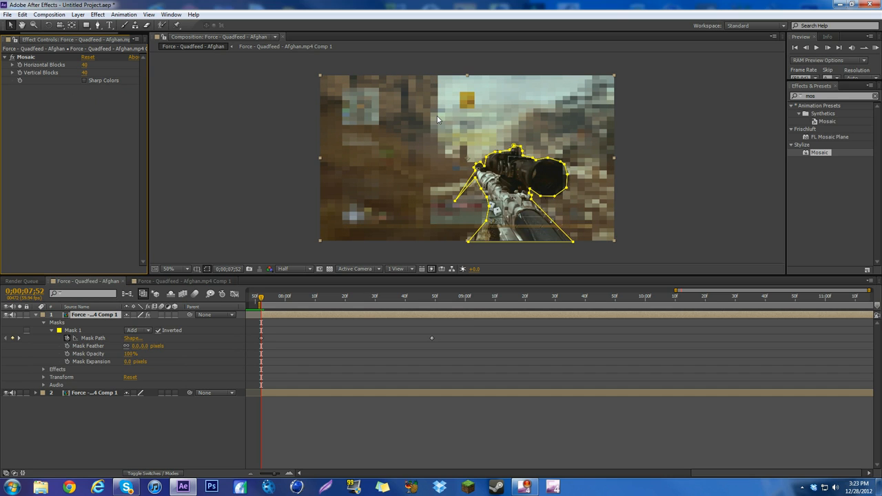
pyautogui.click(86, 64)
pyautogui.press('Return')
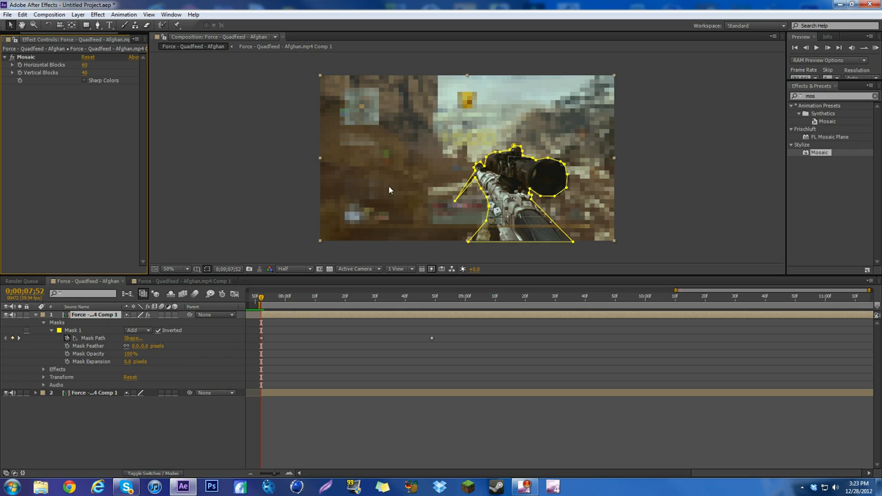
# Deselect the layer and toggle Mask 1's inversion to compare Mosaic on the rifle and on the background, leaving the mask inverted
pyautogui.click(712, 208)
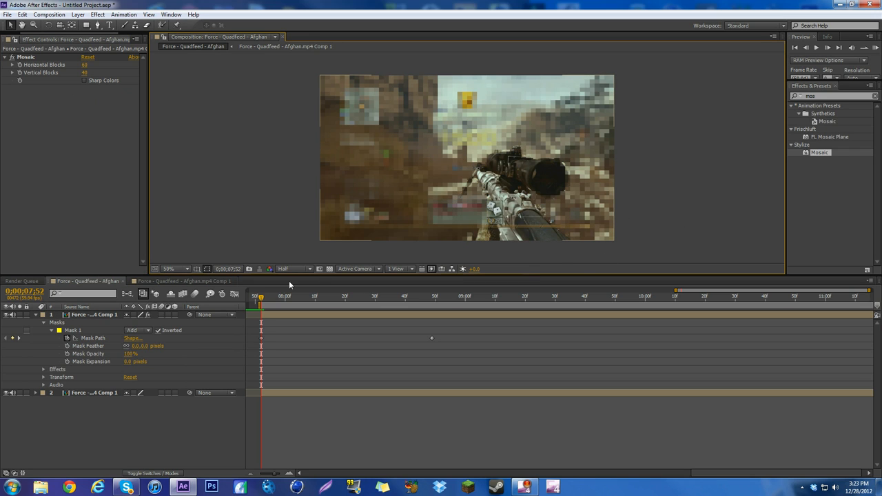
pyautogui.click(159, 330)
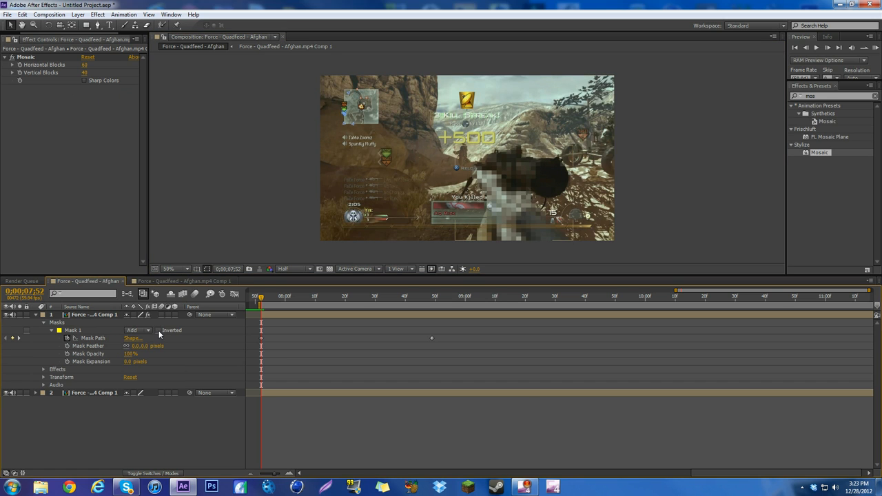
pyautogui.click(158, 330)
pyautogui.click(159, 330)
pyautogui.click(158, 330)
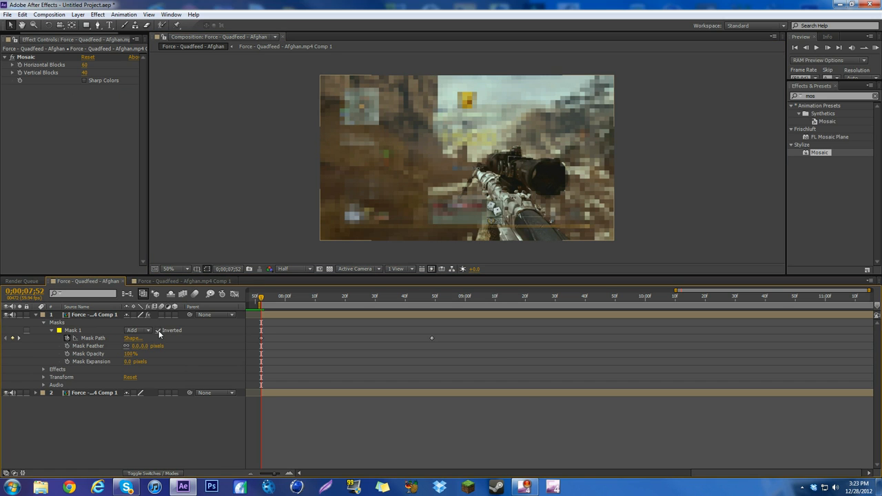
# Enable keyframing for Mosaic's Horizontal Blocks and Vertical Blocks at 0;00;07;52 and select the effect
pyautogui.click(26, 56)
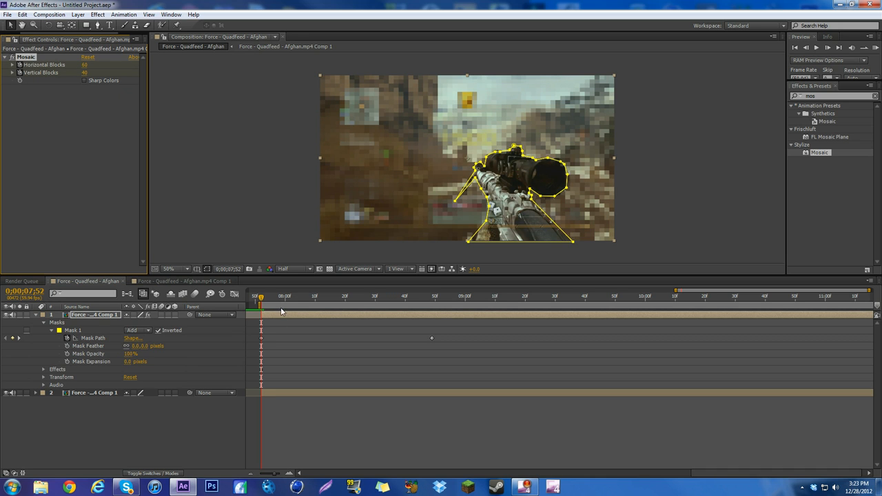
# At 0;00;09;00, set Mosaic's Horizontal Blocks to 1013
pyautogui.moveTo(266, 300); pyautogui.dragTo(466, 297)
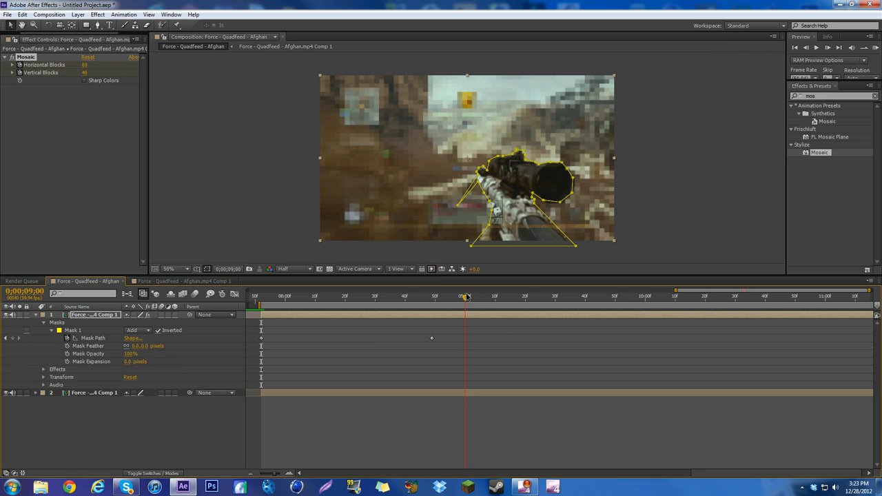
pyautogui.click(86, 65)
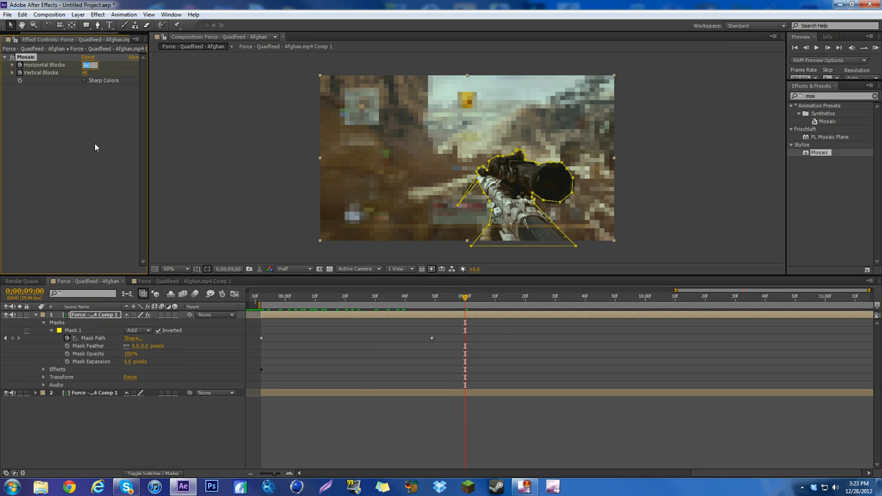
pyautogui.write('800')
pyautogui.click(60, 128)
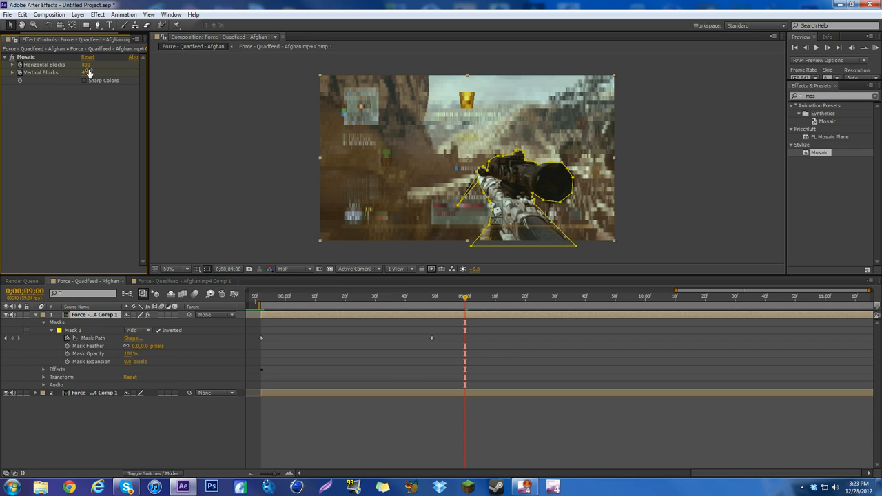
pyautogui.moveTo(85, 65); pyautogui.dragTo(149, 68)
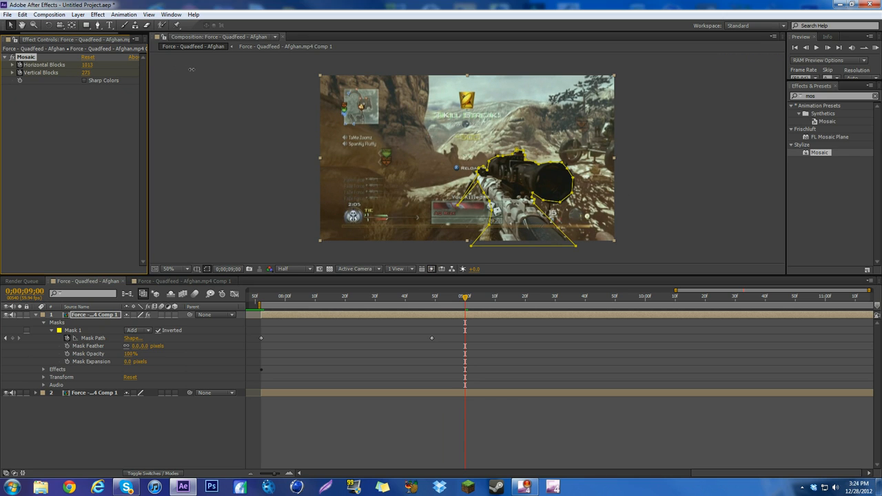
# Raise Mosaic's Vertical Blocks to 1676 at 0;00;09;00 and inspect the background's clarity up close
pyautogui.moveTo(91, 73); pyautogui.dragTo(94, 73)
pyautogui.scroll(6, 471, 143)
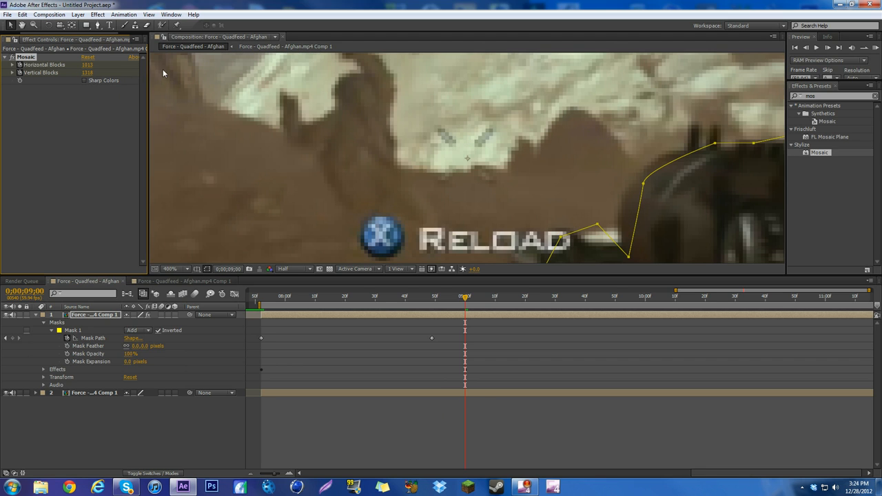
pyautogui.moveTo(88, 72); pyautogui.dragTo(122, 69)
pyautogui.scroll(-4, 317, 100)
pyautogui.scroll(-2, 434, 118)
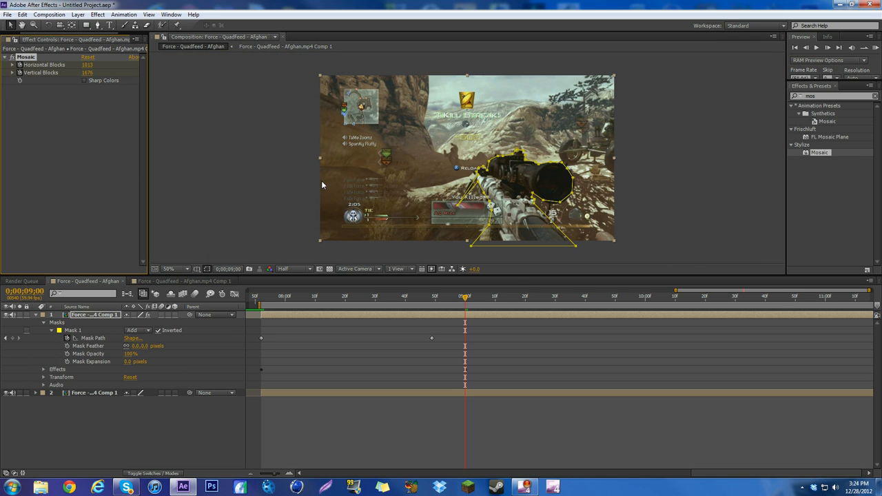
# Enable Mosaic's Sharp Colors and go back to 0;00;07;52 to inspect the pixelated background around the rifle
pyautogui.click(85, 80)
pyautogui.click(258, 298)
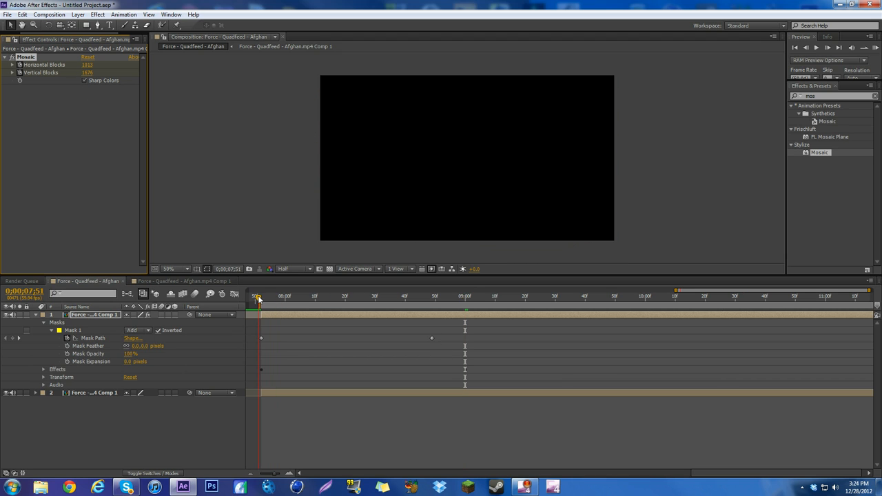
pyautogui.moveTo(258, 298); pyautogui.dragTo(264, 297)
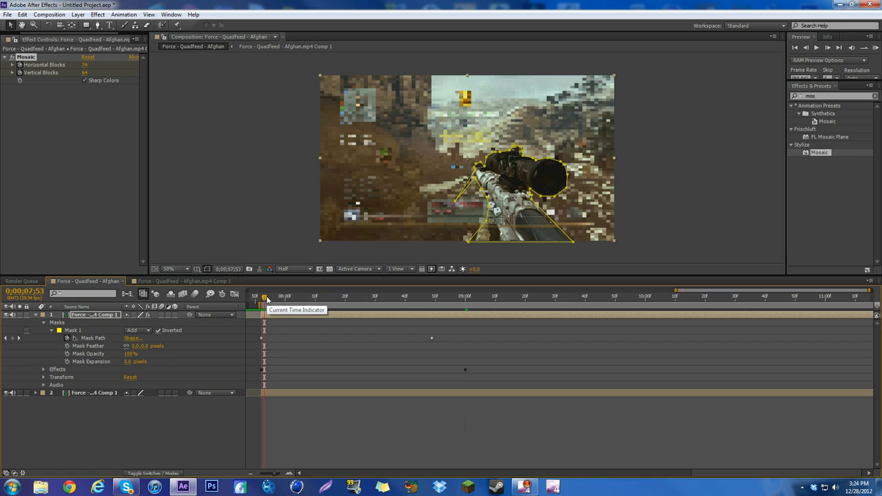
pyautogui.moveTo(271, 303)
pyautogui.mouseDown()
pyautogui.moveTo(403, 288)
pyautogui.moveTo(267, 293)
pyautogui.mouseUp()
pyautogui.scroll(1, 516, 129)
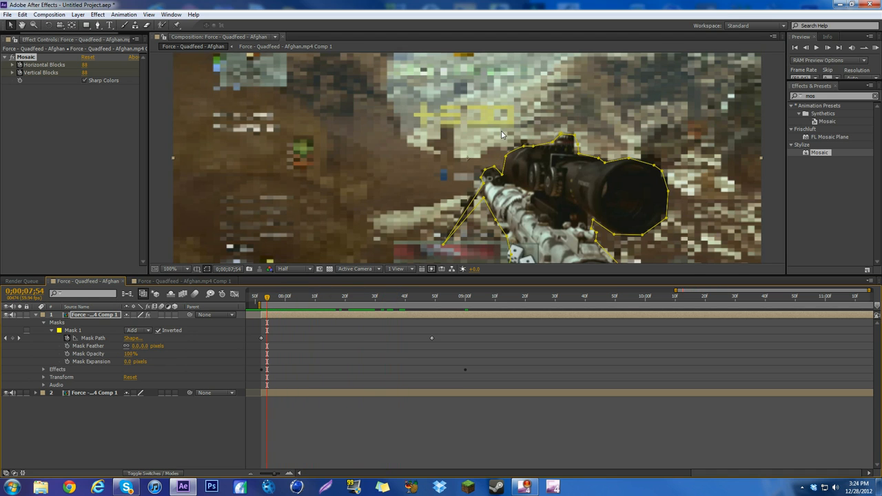
pyautogui.press('pageup')
pyautogui.press('pageup')
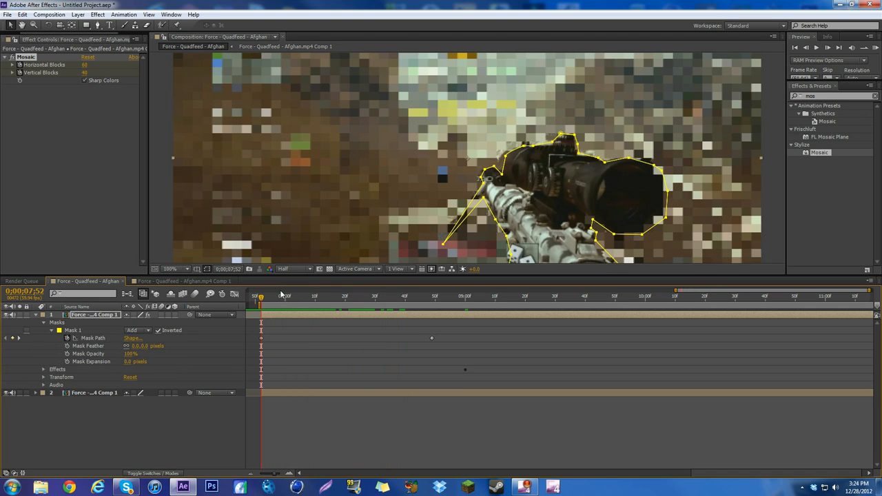
pyautogui.scroll(1, 414, 207)
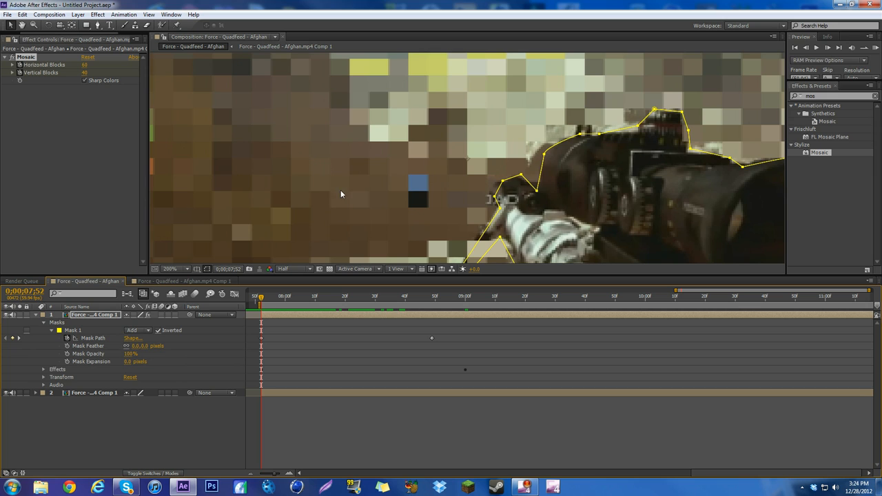
pyautogui.scroll(-3, 340, 189)
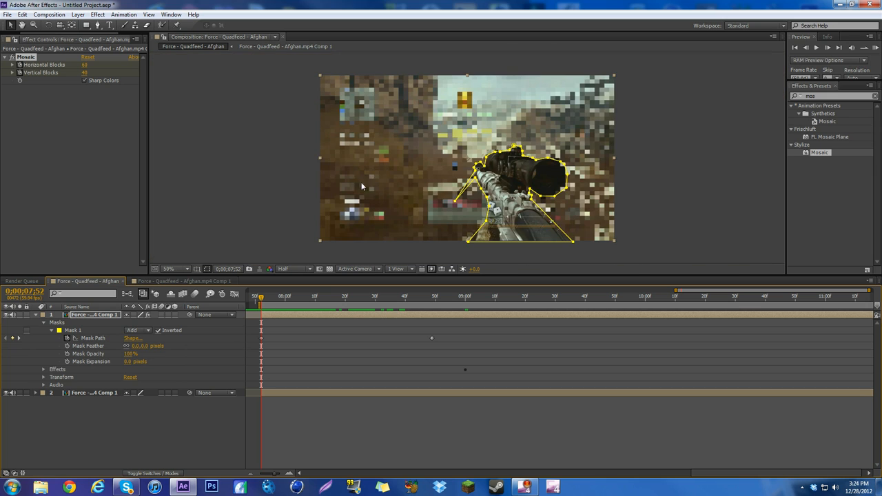
# Toggle Mask 1's inversion off and on at 0;00;07;52 to compare the results, leaving the mask inverted
pyautogui.click(157, 330)
pyautogui.click(158, 331)
pyautogui.moveTo(275, 303)
pyautogui.mouseDown()
pyautogui.moveTo(285, 303)
pyautogui.moveTo(262, 305)
pyautogui.mouseUp()
# Reveal Mask 1's properties on the top layer and set its Mask Feather to 5 pixels
pyautogui.click(96, 332)
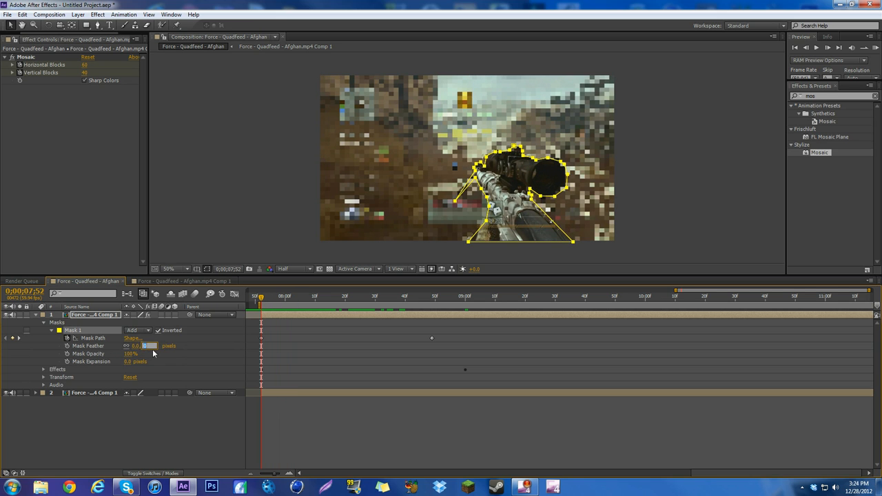
pyautogui.click(47, 323)
pyautogui.click(47, 323)
pyautogui.click(44, 322)
pyautogui.click(44, 323)
pyautogui.click(42, 322)
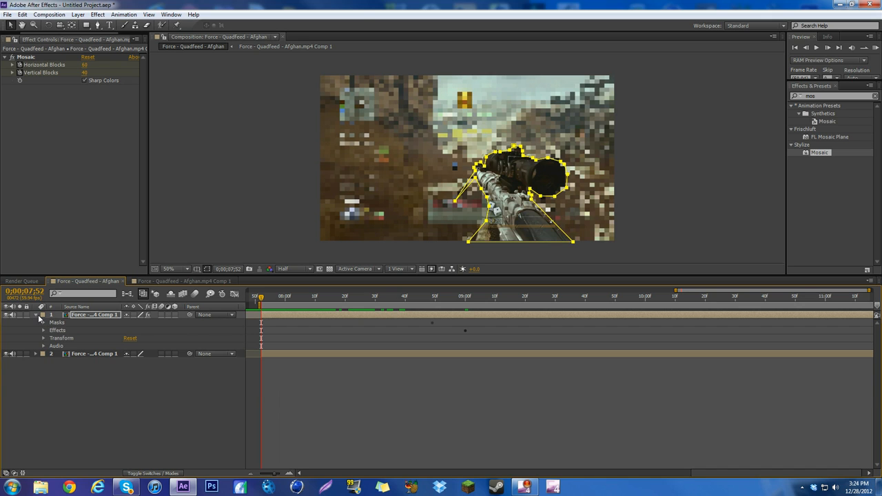
pyautogui.click(38, 315)
pyautogui.click(37, 314)
pyautogui.click(36, 314)
pyautogui.click(44, 322)
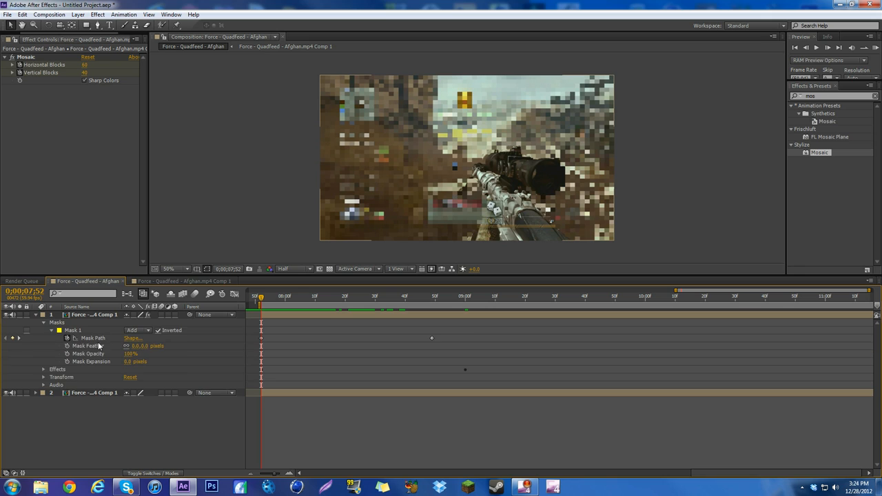
pyautogui.click(52, 331)
pyautogui.click(52, 331)
pyautogui.click(148, 346)
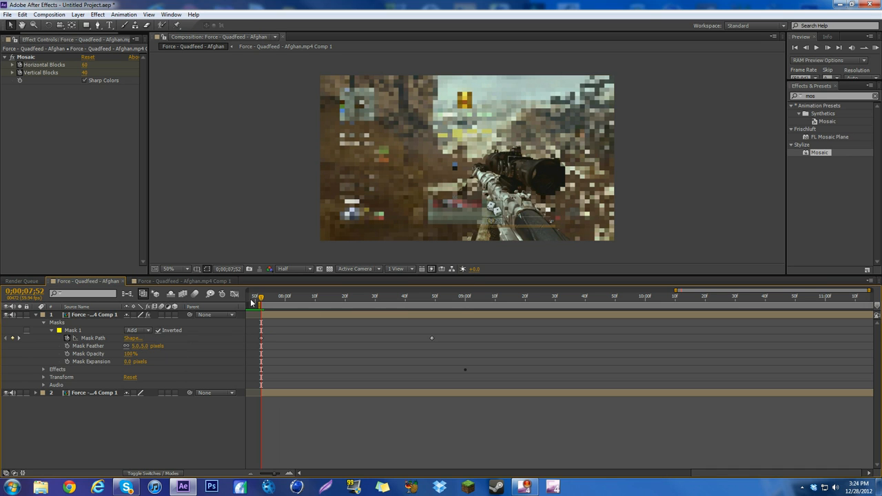
# Scrub through the footage from 0;00;07;52 to 0;00;09;22 and back to 0;00;08;58 to review the Mosaic animation
pyautogui.moveTo(261, 297); pyautogui.dragTo(531, 308)
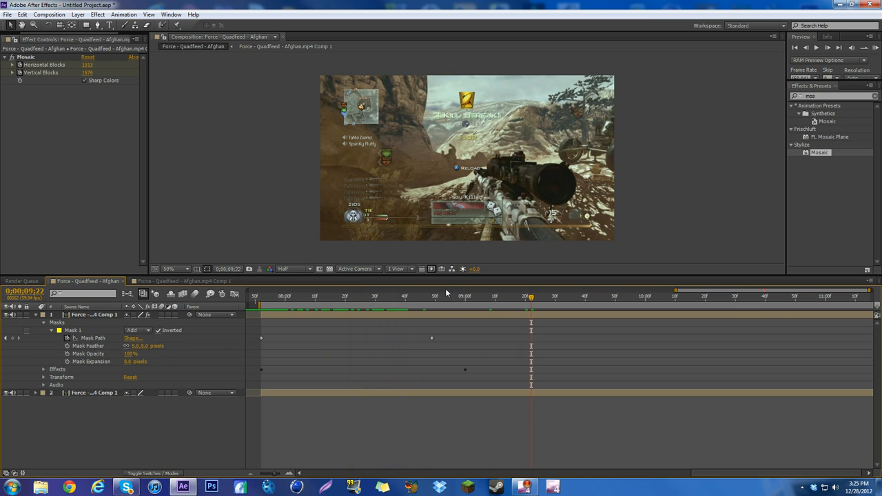
pyautogui.moveTo(444, 295); pyautogui.dragTo(460, 295)
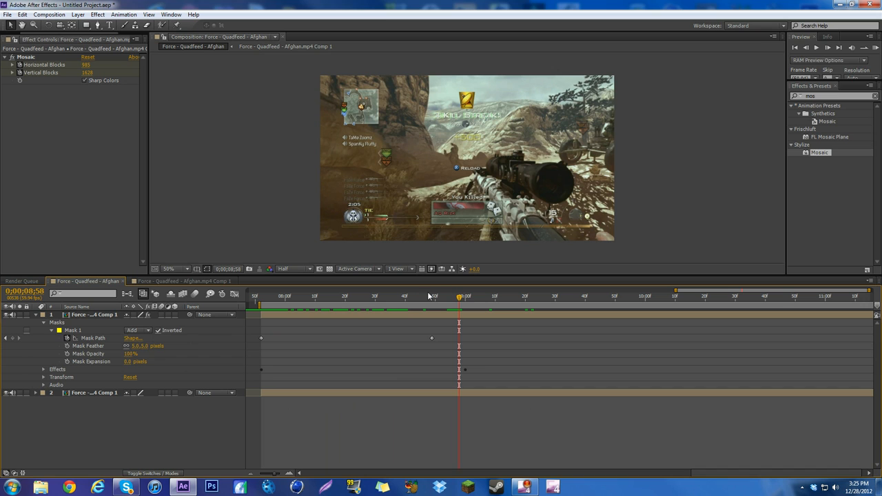